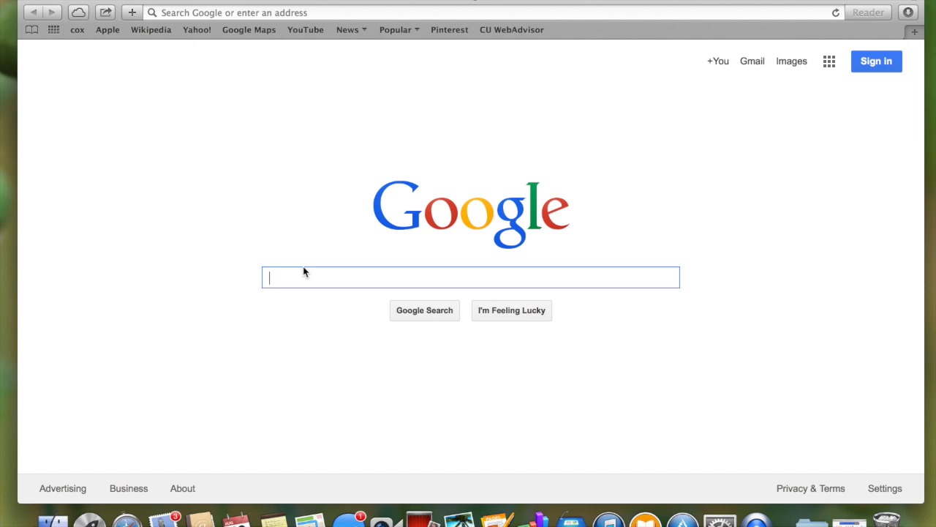
Search 'da font monogram' and download the Monogram KK font from dafont.com.
text(da fon)
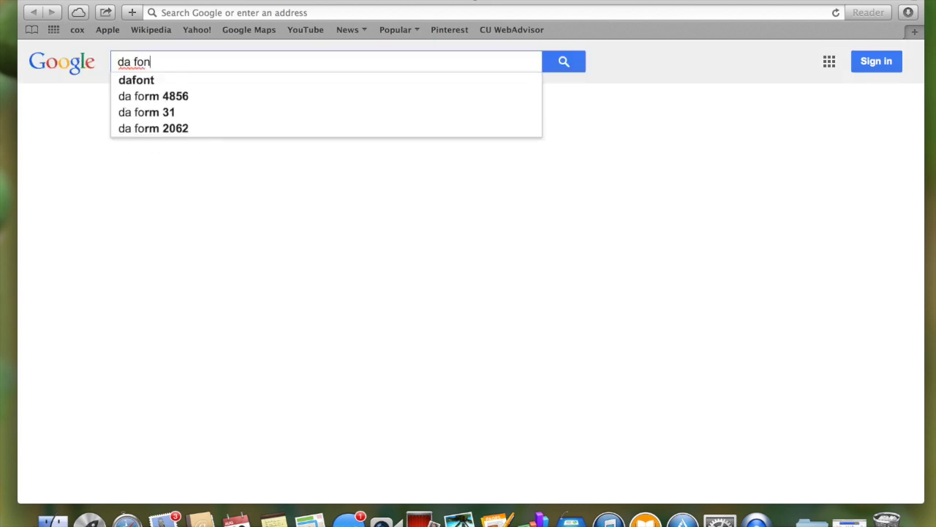
text(t monogram)
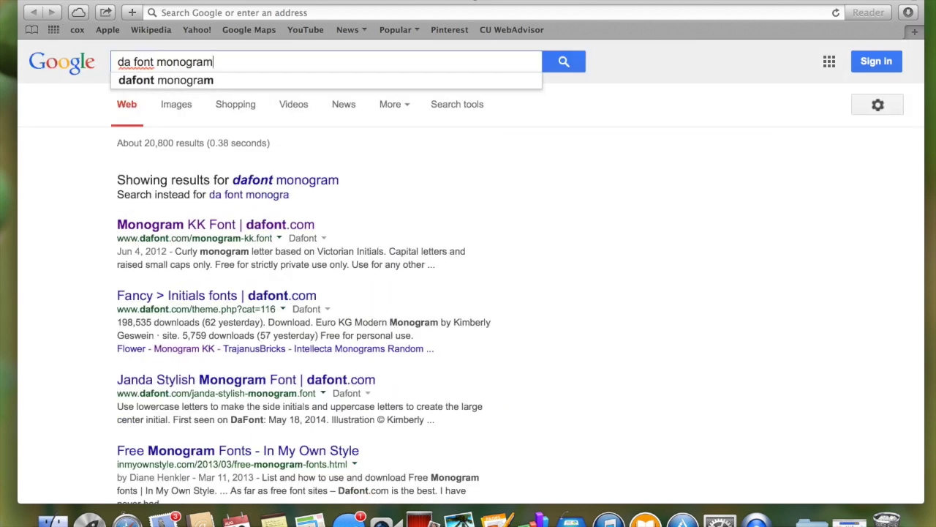
key(Return)
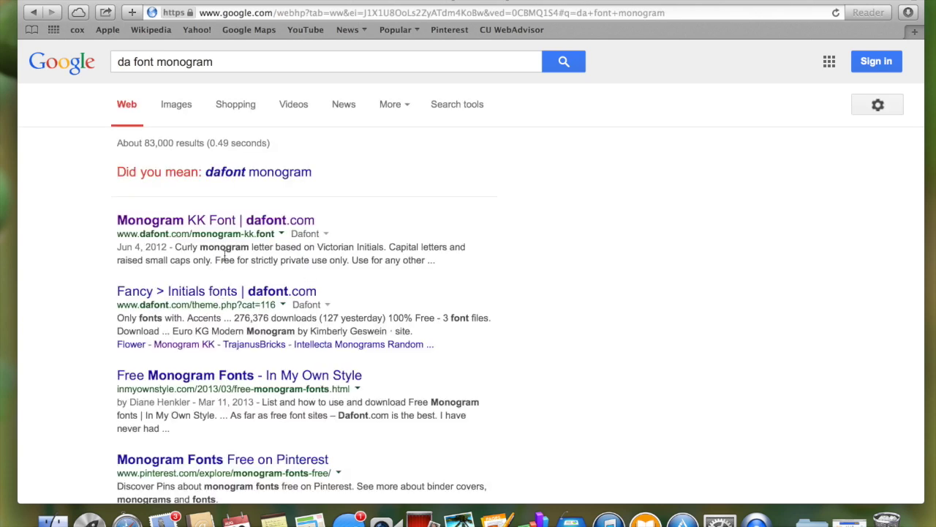
click(229, 222)
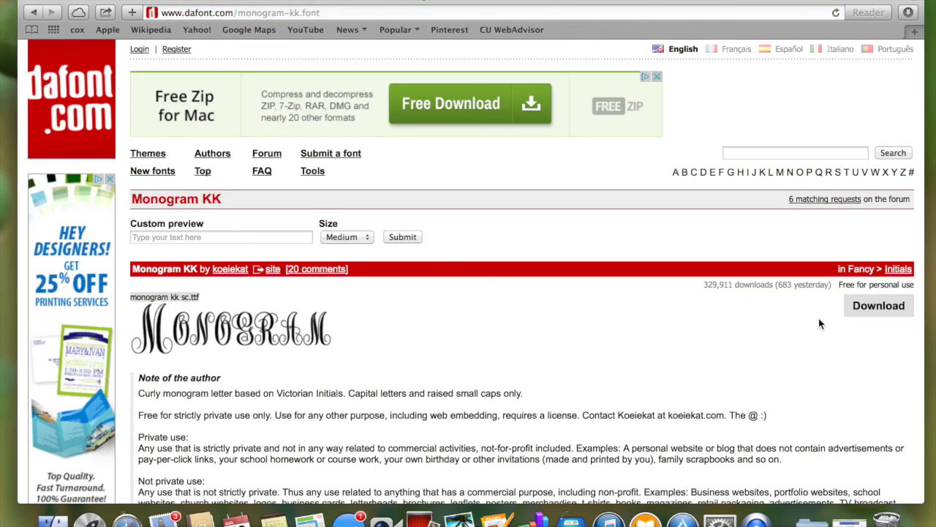
click(871, 313)
Open the downloaded monogram_kk folder and its monogram kk sc.ttf font file.
click(814, 524)
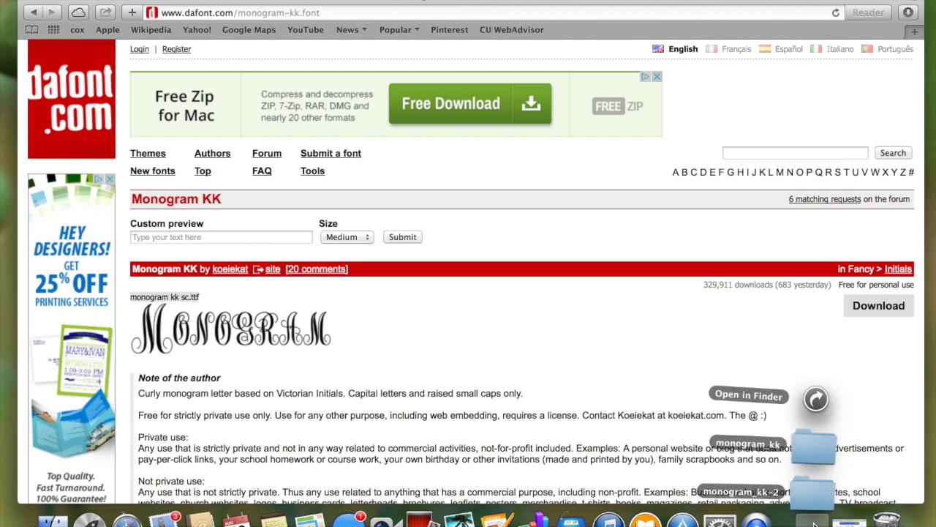
click(815, 452)
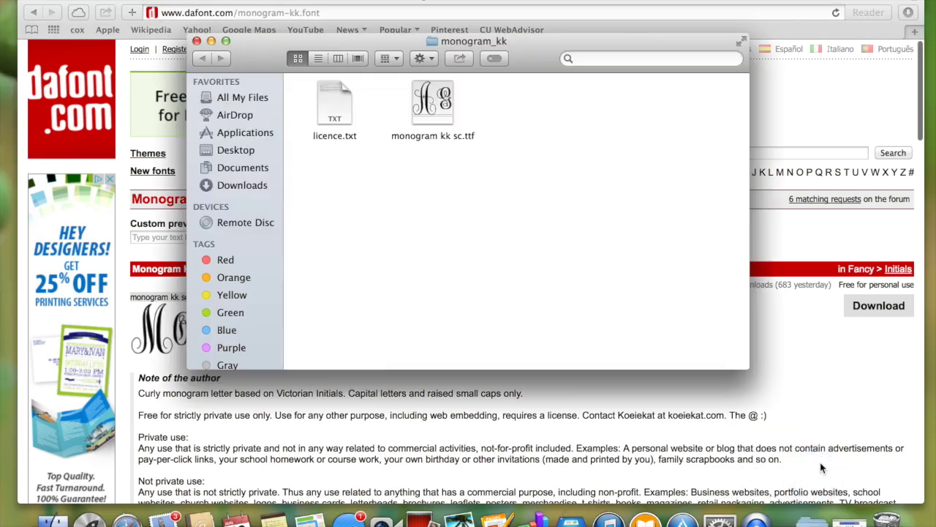
double_click(440, 99)
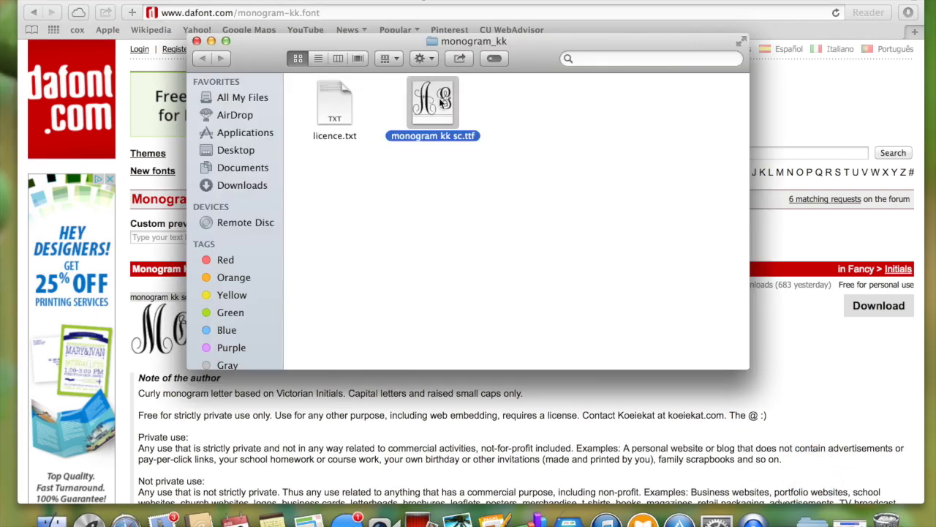
Install Monogram kk sc, confirm it under User fonts, then quit Font Book.
click(278, 95)
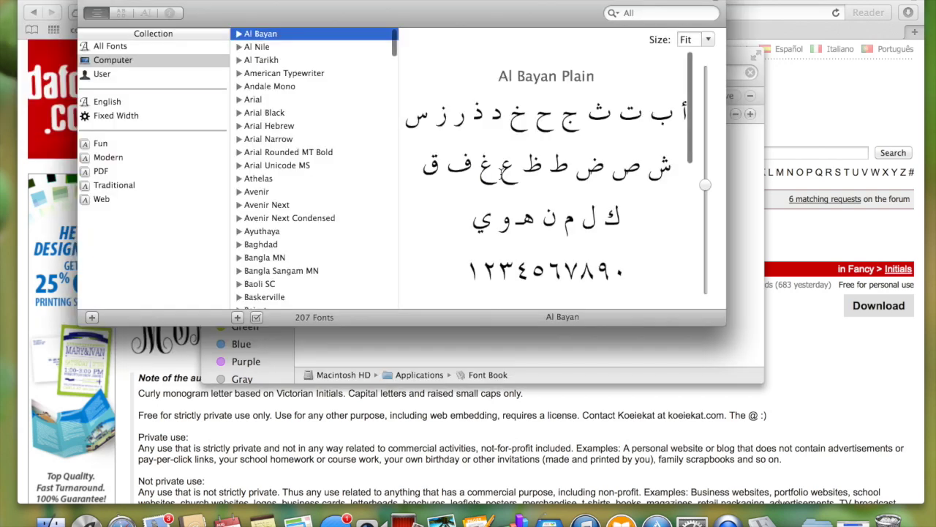
scroll(298, 145, down, 20)
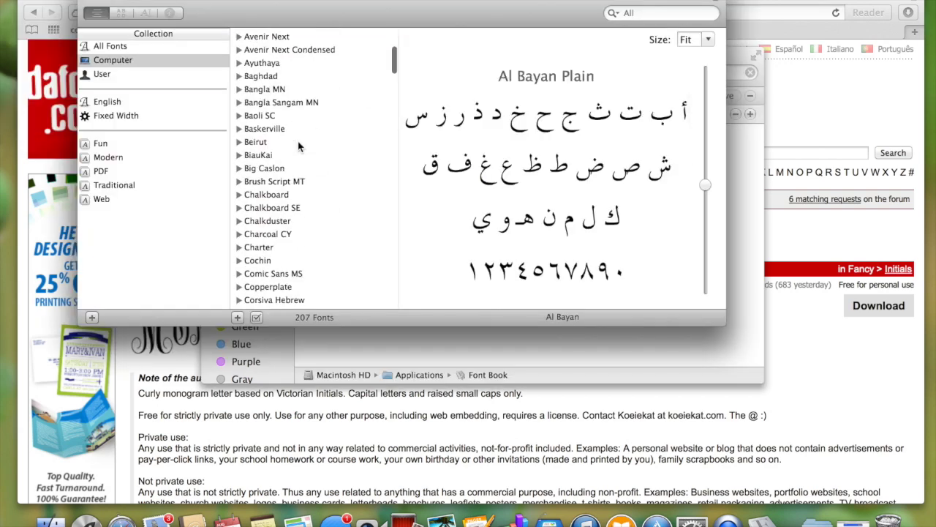
scroll(298, 145, down, 20)
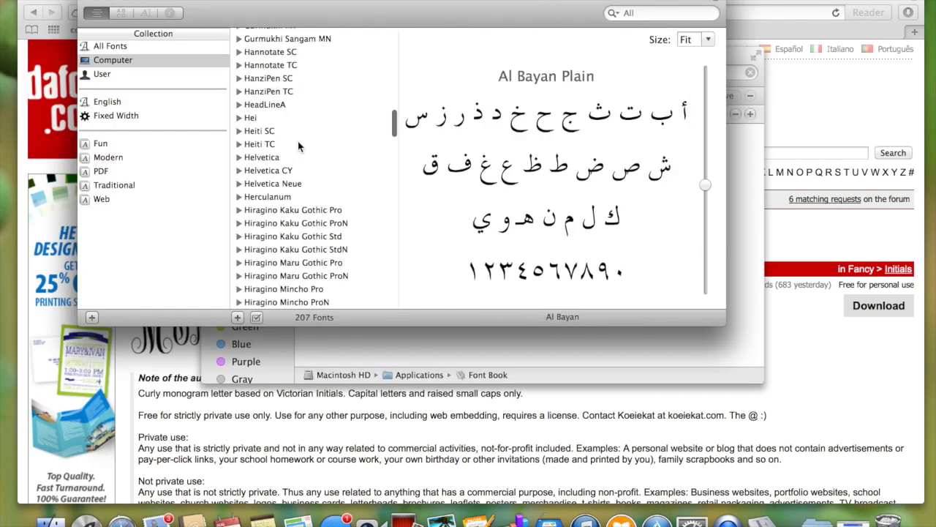
scroll(297, 146, down, 4)
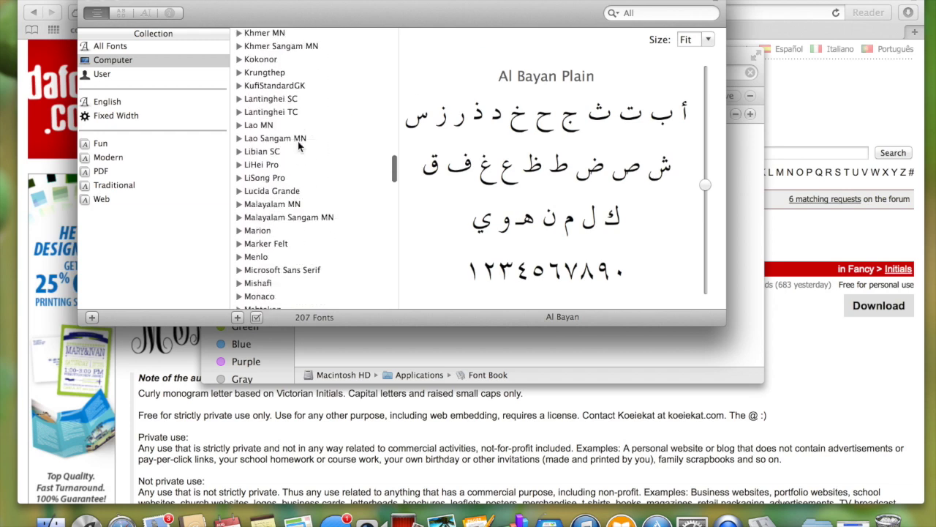
scroll(298, 146, down, 2)
click(131, 74)
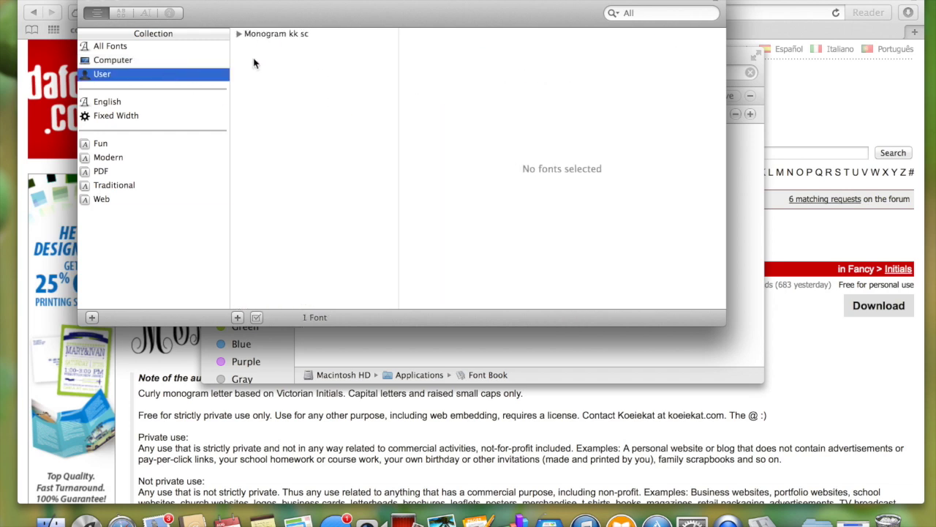
click(276, 34)
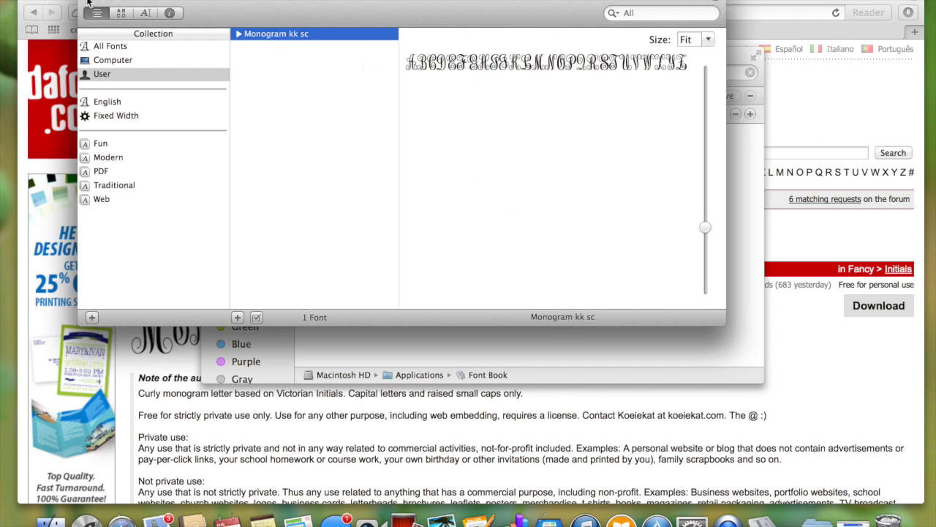
key(super+q)
Close the leftover windows and search Google for 'lilly pulitzer background'.
key(super+w)
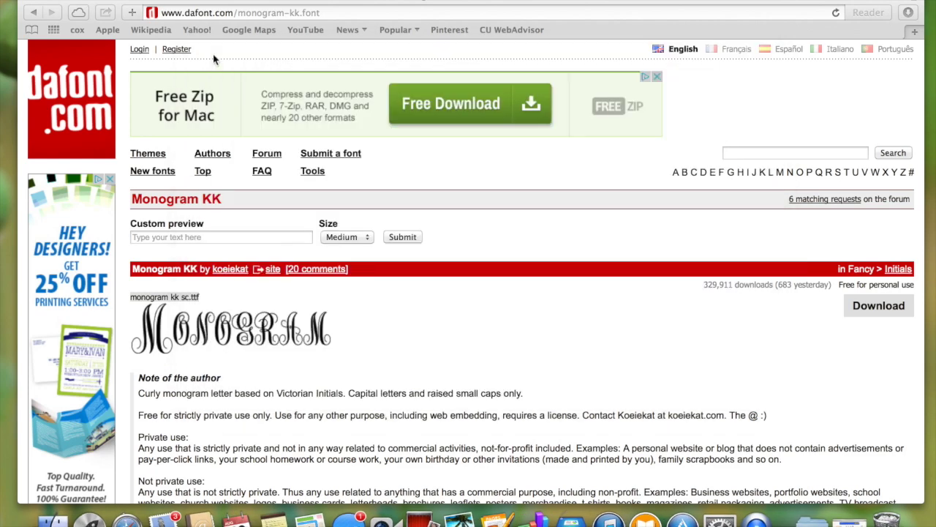
key(super+q)
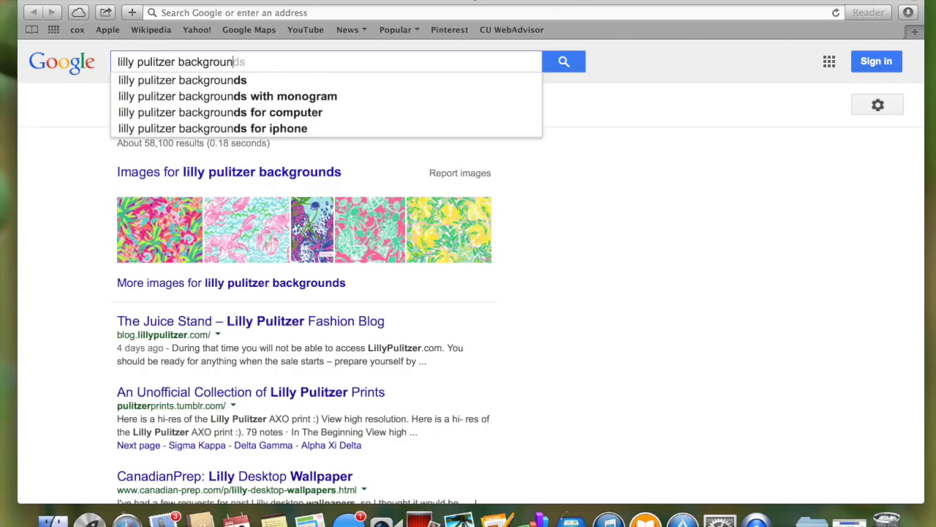
key(BackSpace)
text(s)
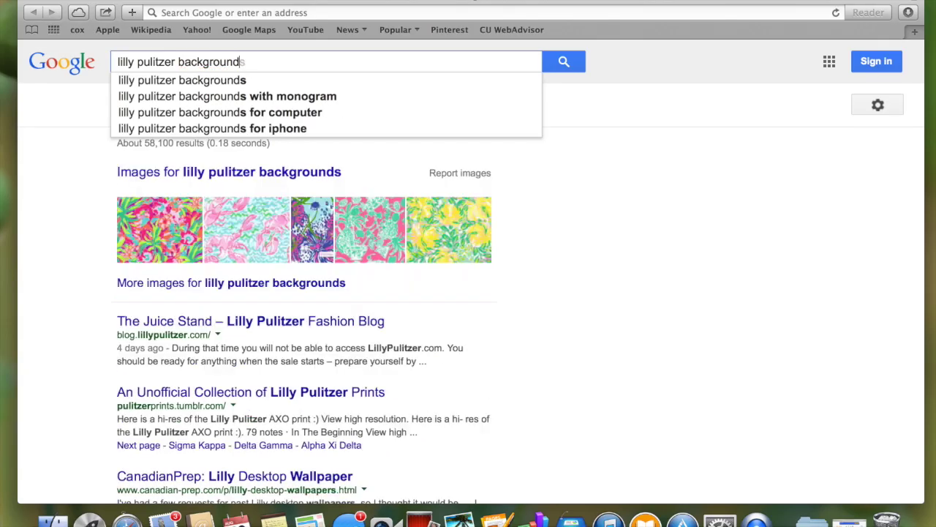
key(BackSpace)
key(Return)
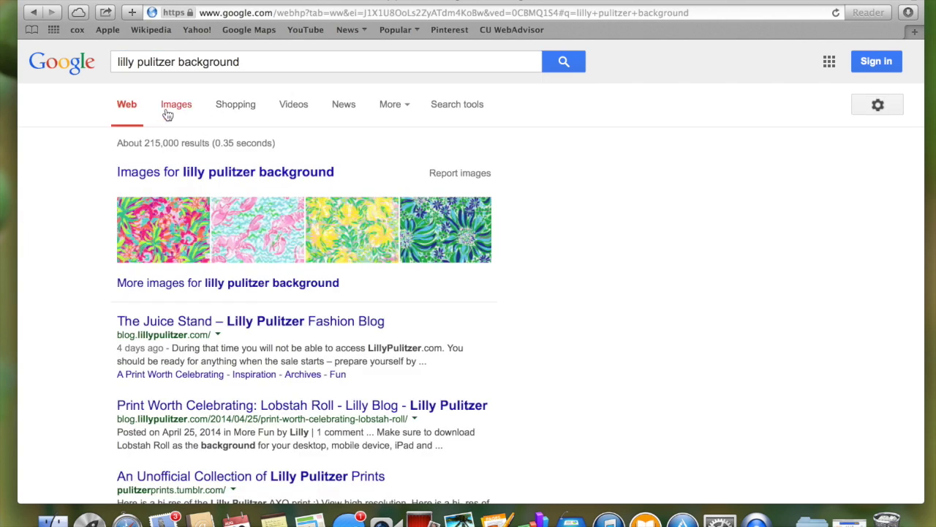
Show image results limited to large images.
click(169, 111)
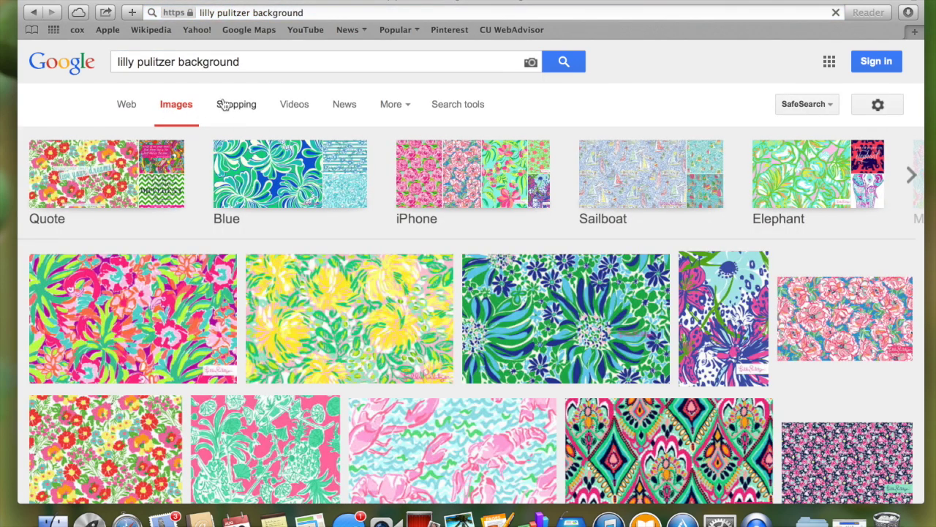
click(448, 117)
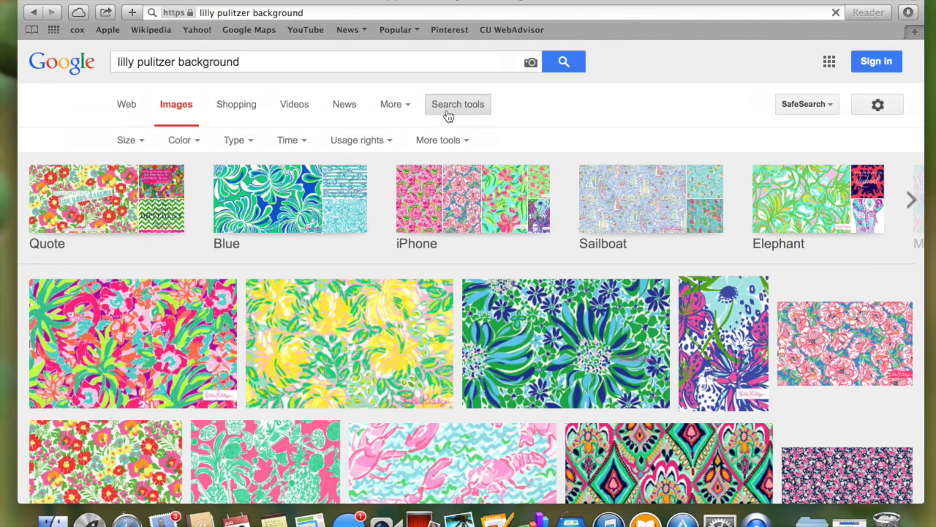
click(141, 141)
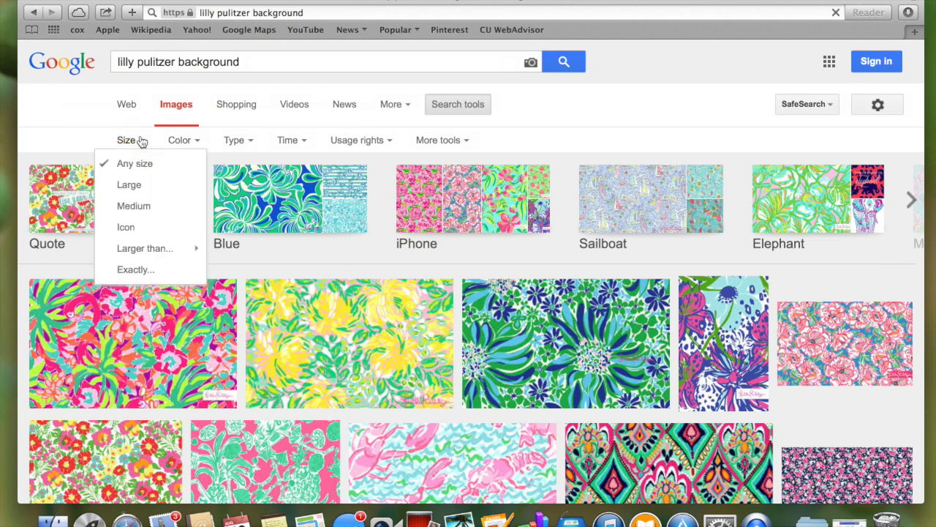
click(141, 188)
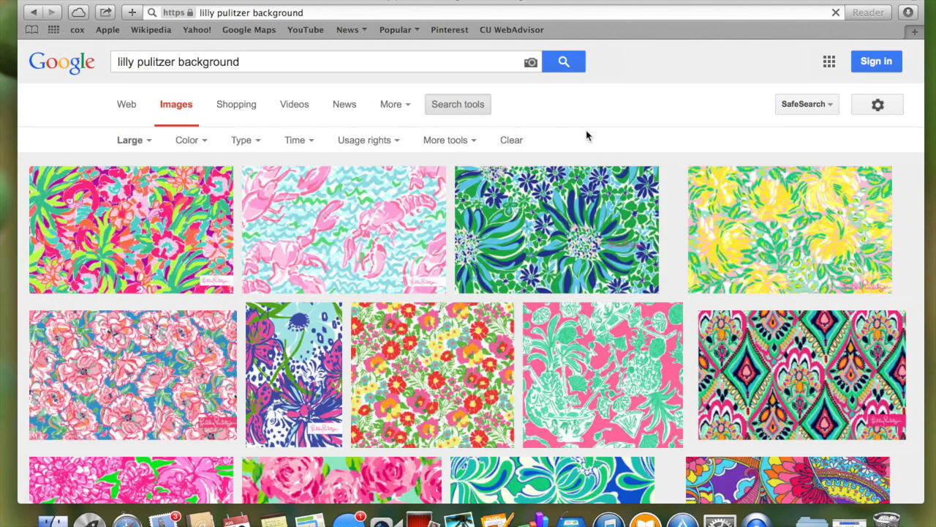
Save the Island Cocktail floral print to the desktop as IslandCocktail_Mobile.jpg.
scroll(606, 137, down, 4)
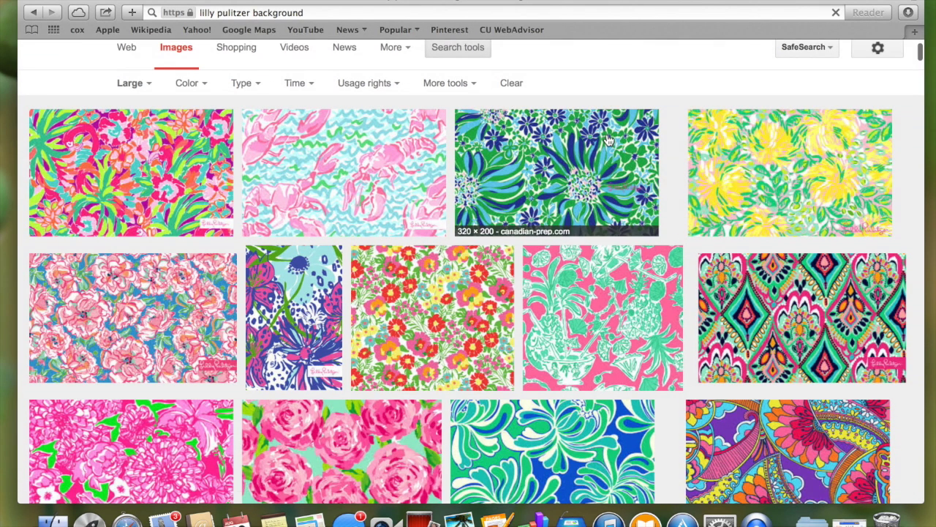
scroll(607, 137, down, 2)
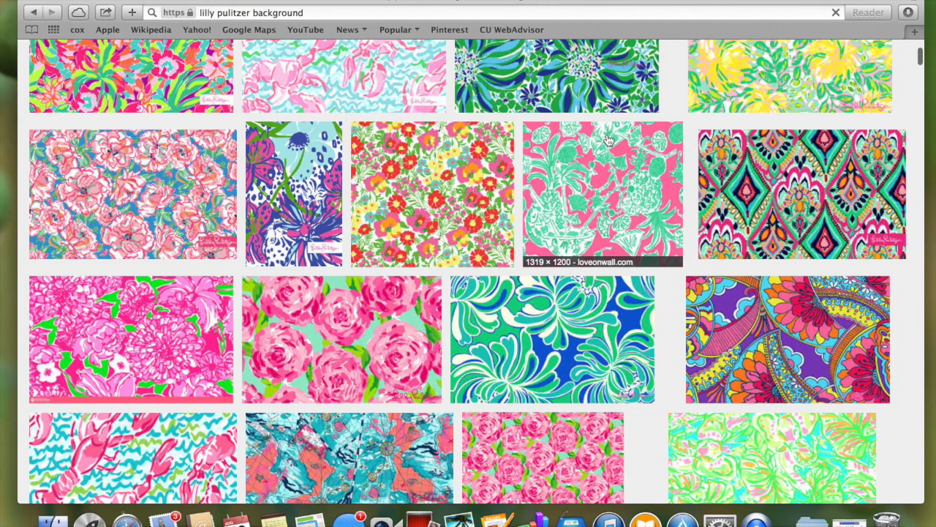
scroll(606, 138, down, 2)
scroll(606, 139, down, 2)
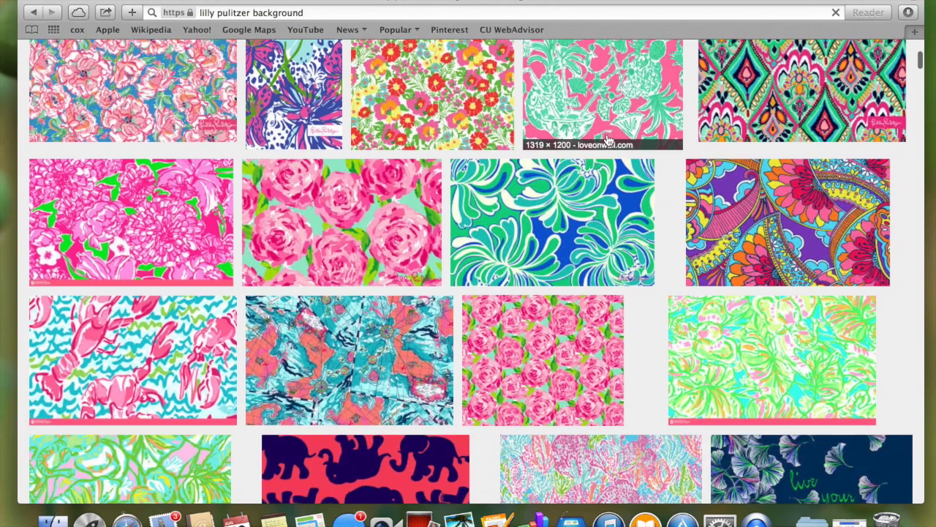
scroll(607, 139, down, 2)
scroll(607, 139, down, 3)
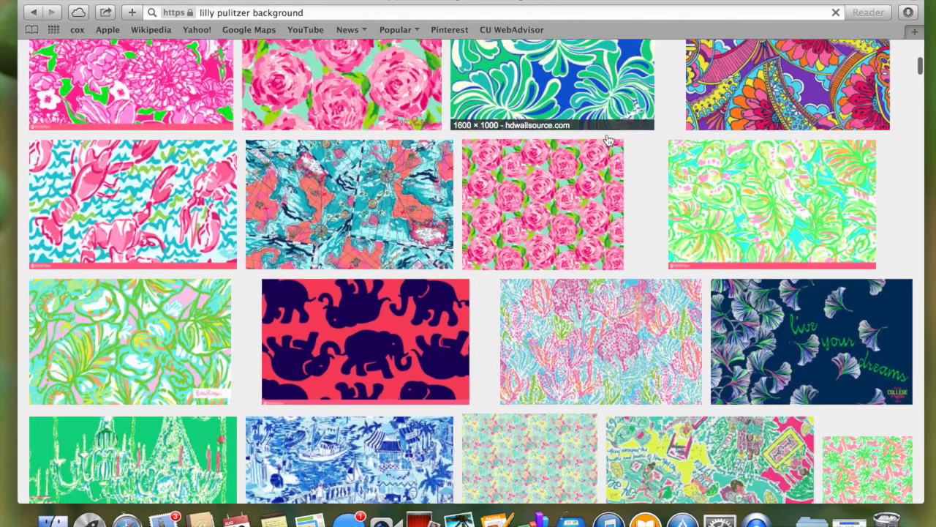
scroll(606, 139, down, 4)
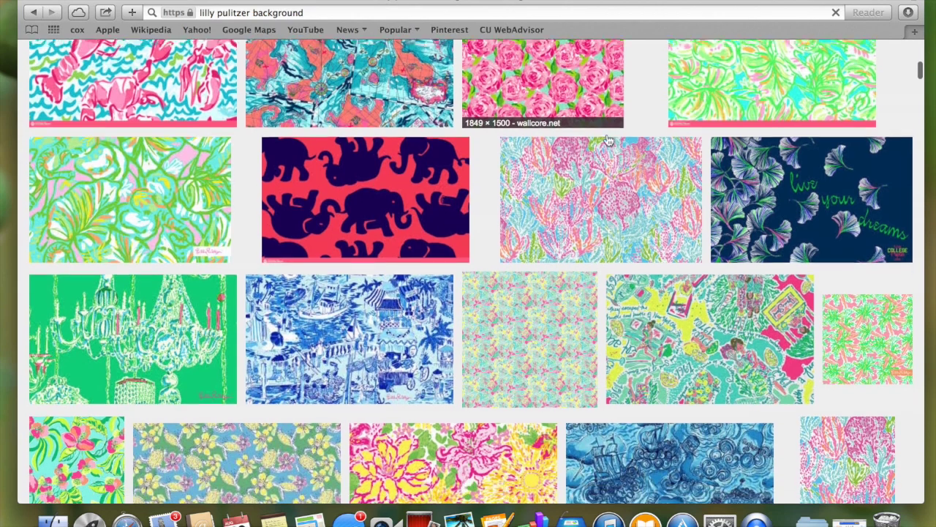
scroll(606, 139, down, 6)
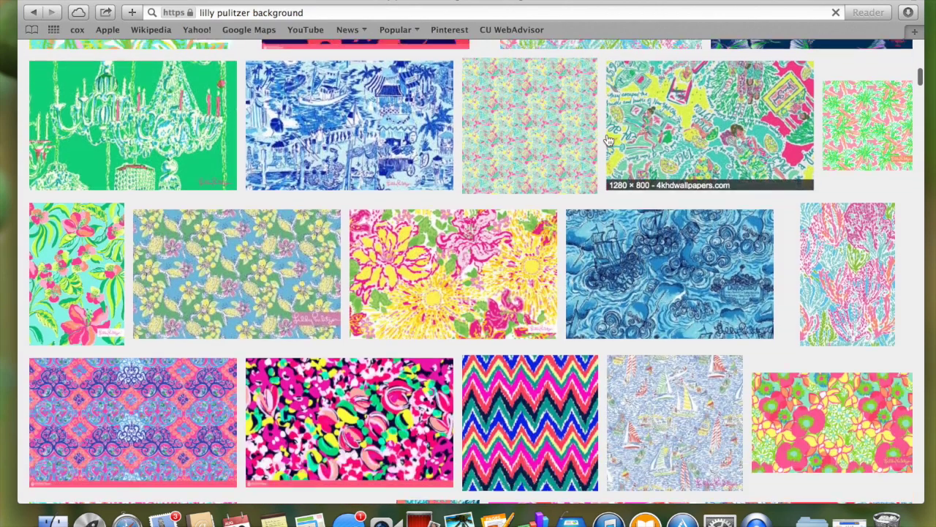
scroll(607, 139, down, 1)
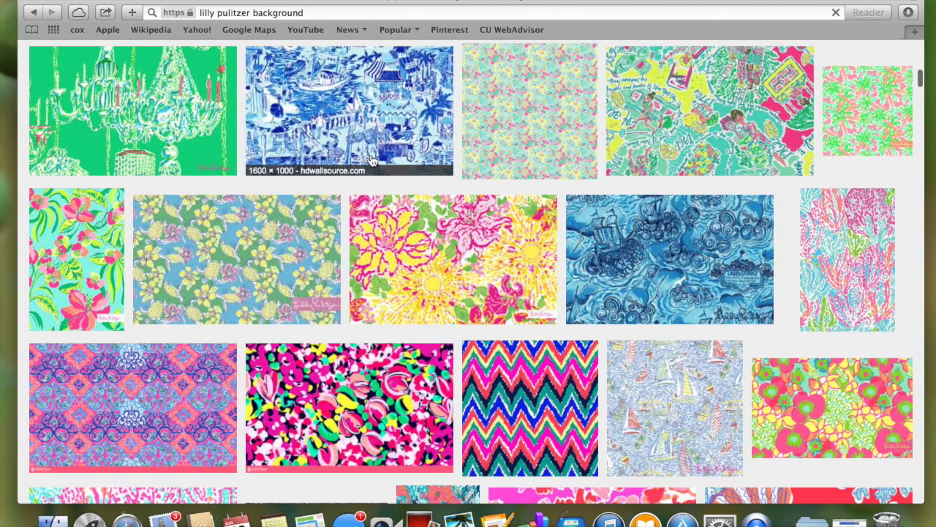
click(104, 235)
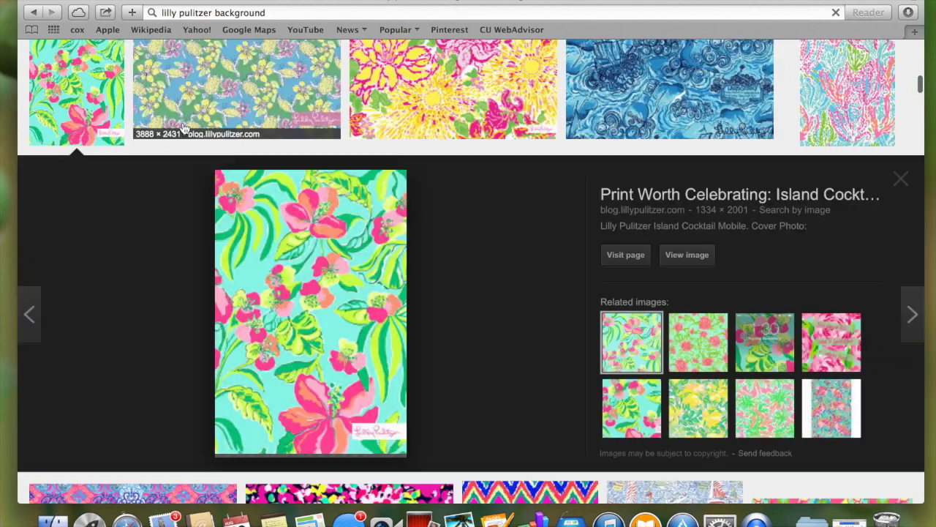
drag(316, 1, 445, 1)
drag(428, 277, 64, 194)
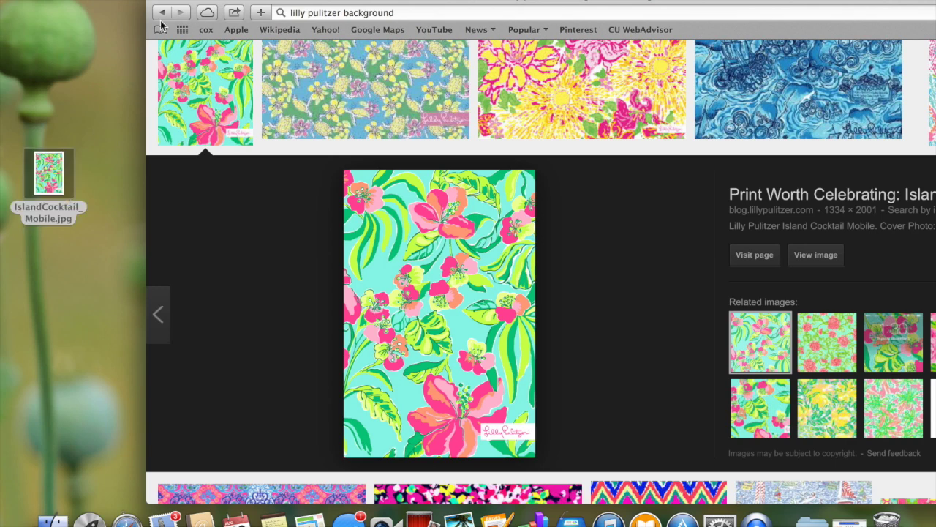
Go to picmonkey.com via Google and load IslandCocktail_Mobile.jpg from the Desktop for editing.
key(super+n)
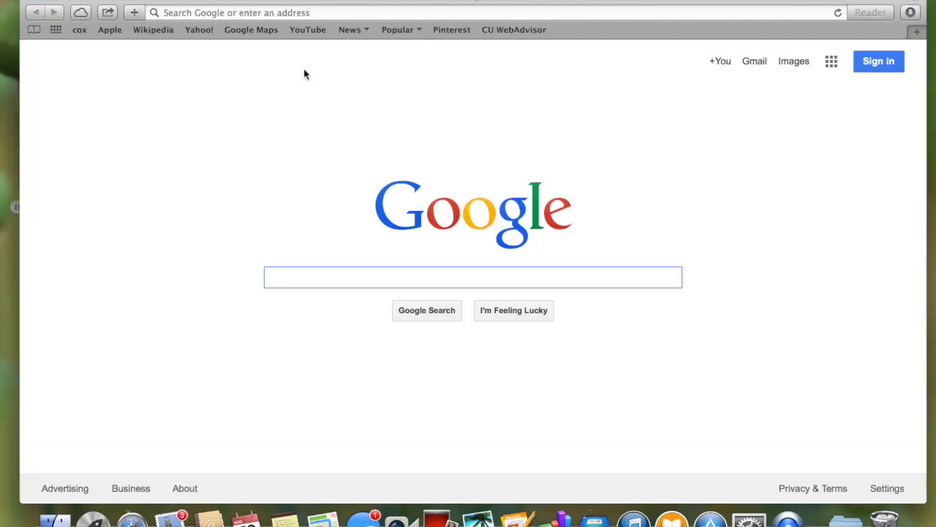
text(picmonkey)
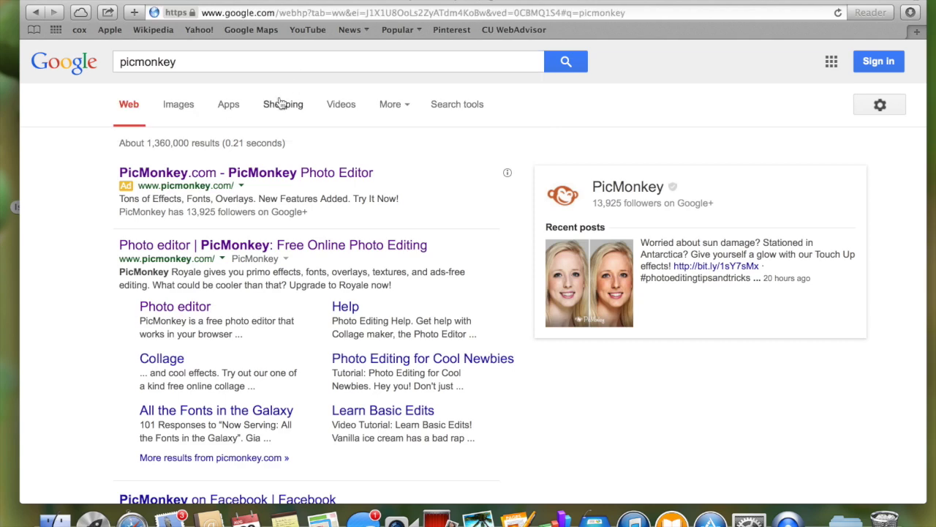
click(277, 172)
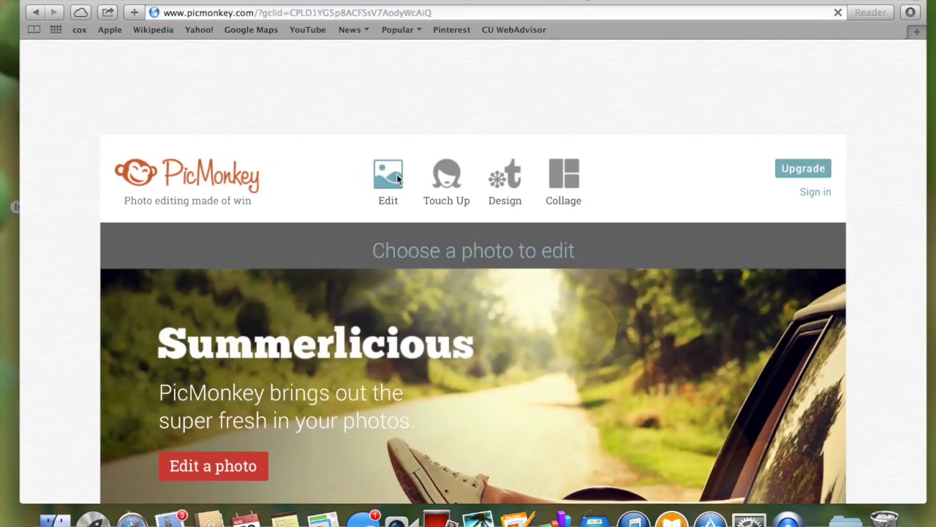
click(397, 179)
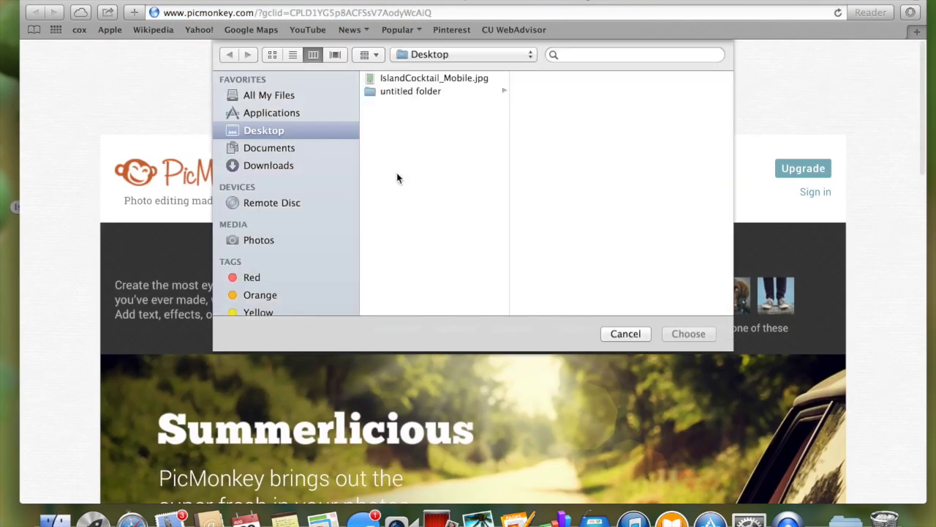
click(419, 77)
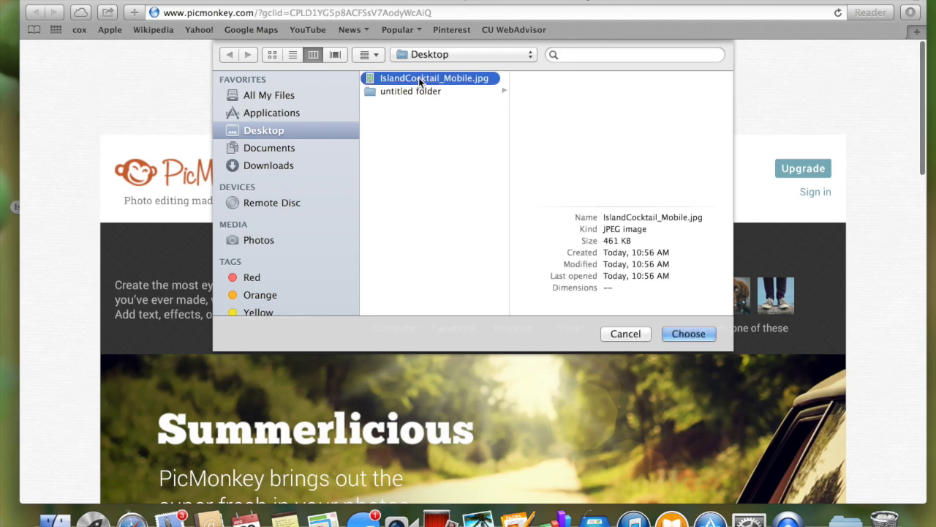
click(686, 333)
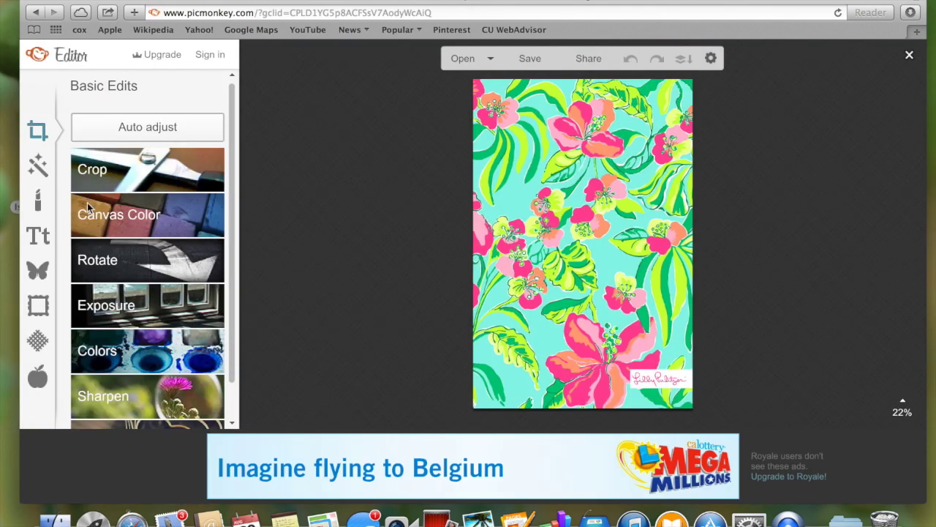
Add a Geometric circle overlay, sized and placed in the upper centre of the print.
click(37, 270)
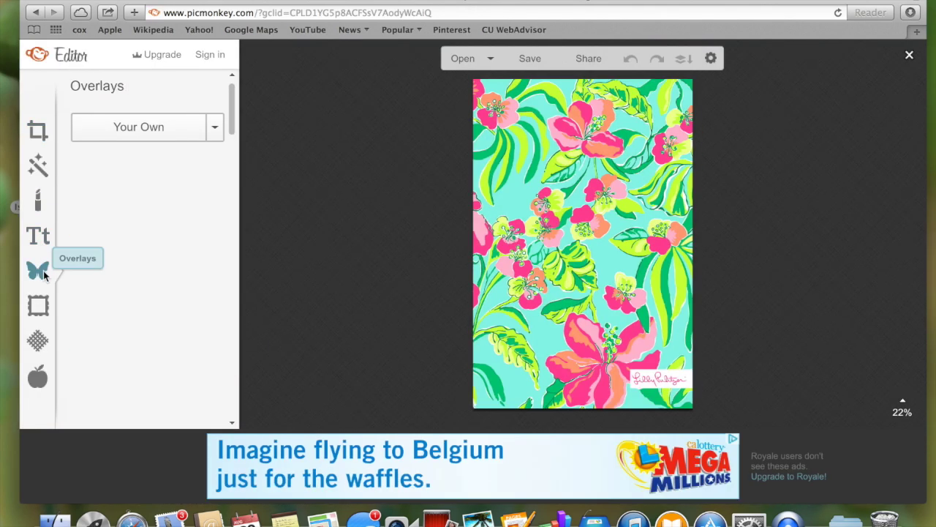
click(182, 200)
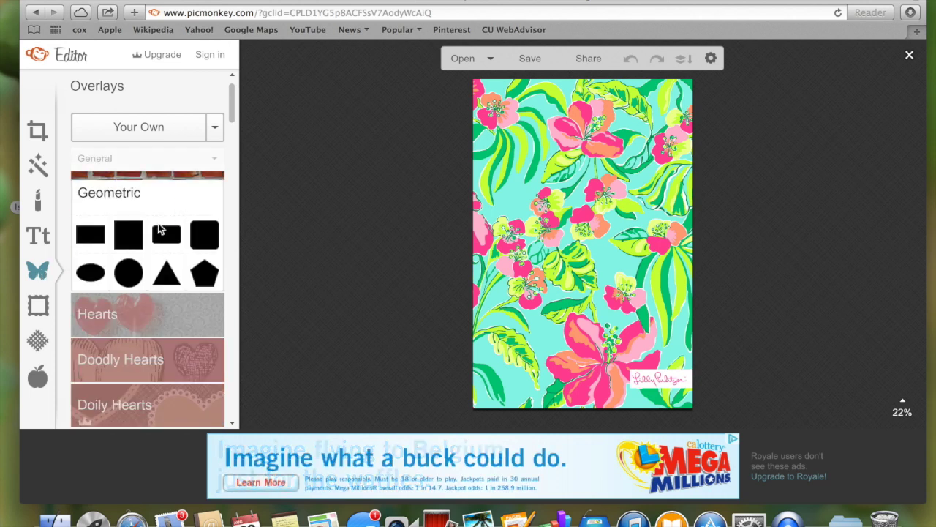
drag(607, 256, 804, 284)
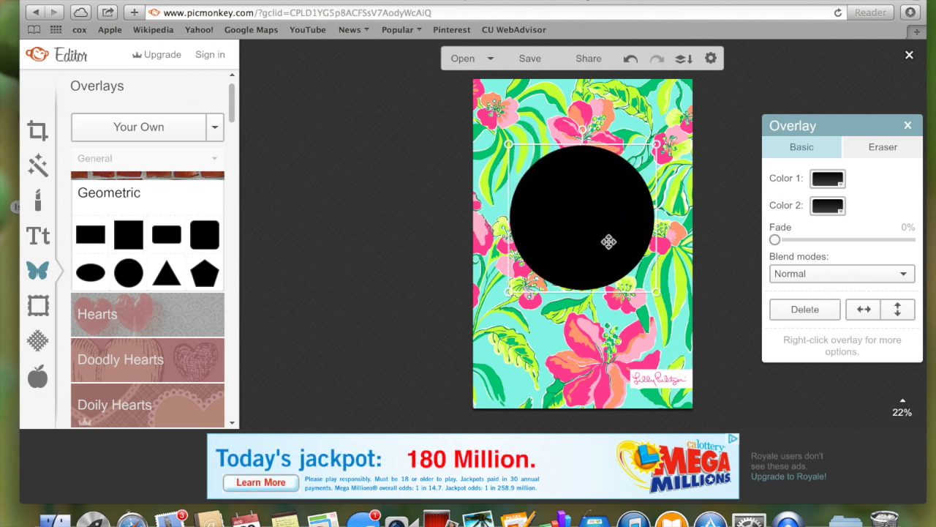
drag(608, 241, 609, 216)
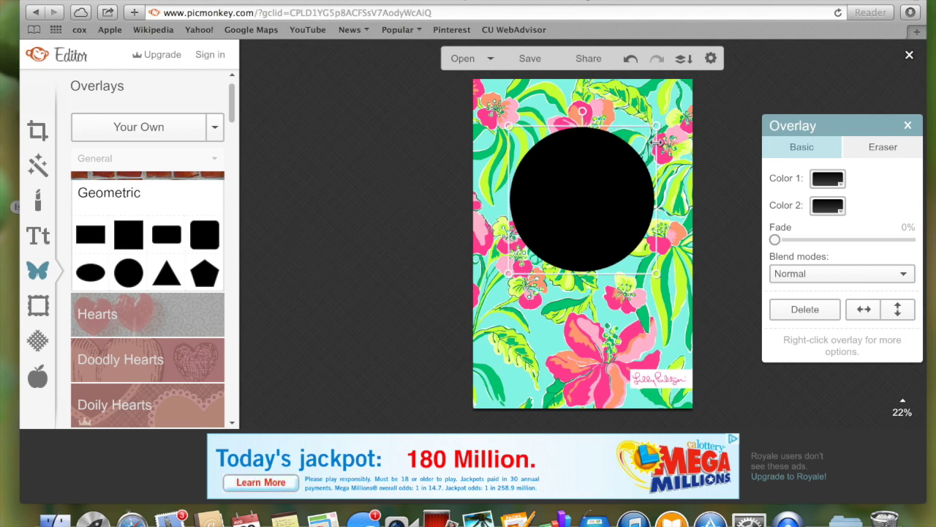
drag(606, 196, 604, 207)
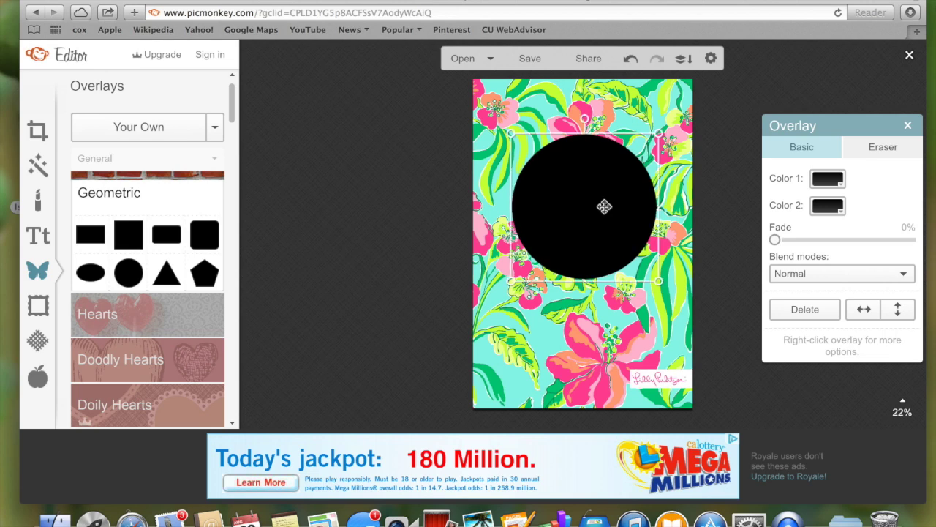
Set both the circle's Color 1 and Color 2 to white.
click(839, 185)
click(804, 260)
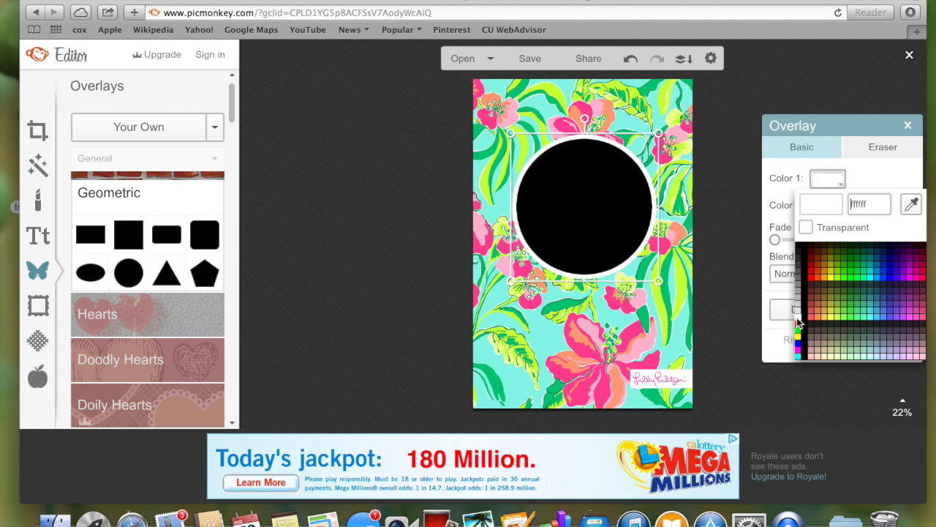
click(839, 208)
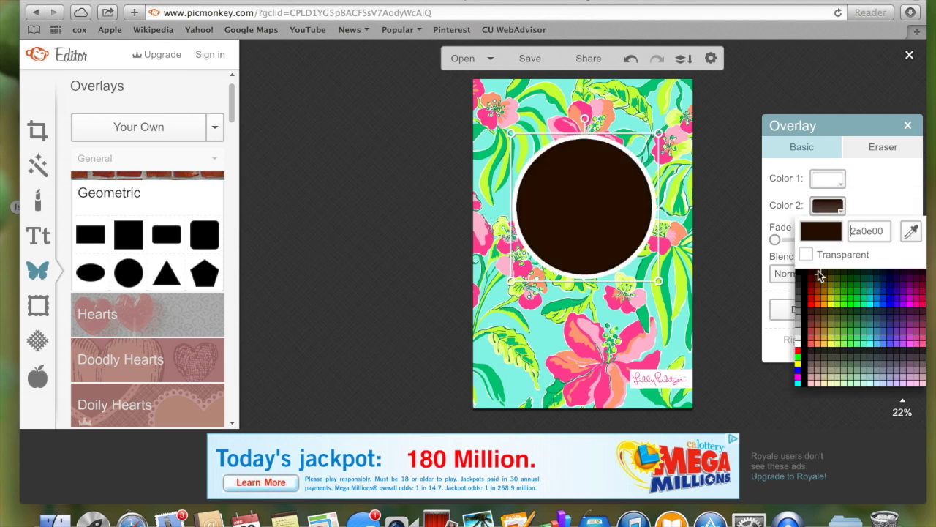
click(797, 353)
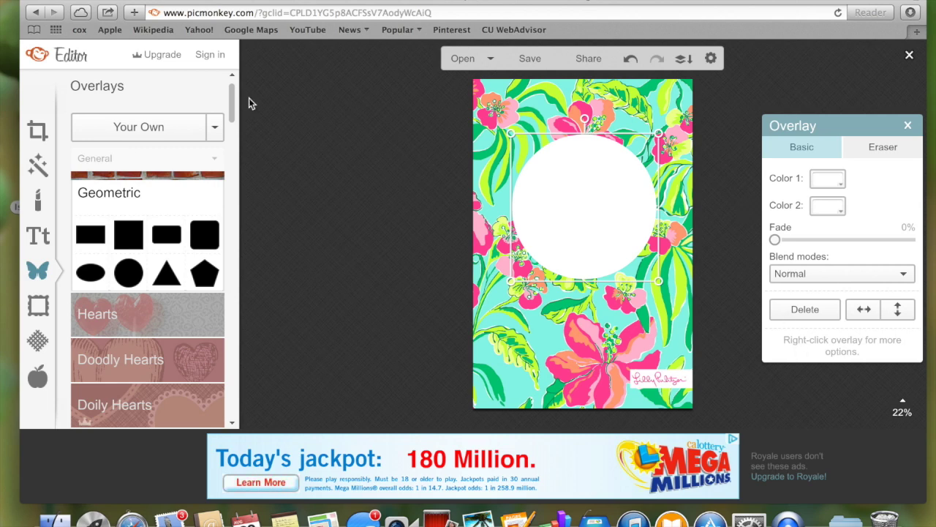
drag(233, 119, 240, 290)
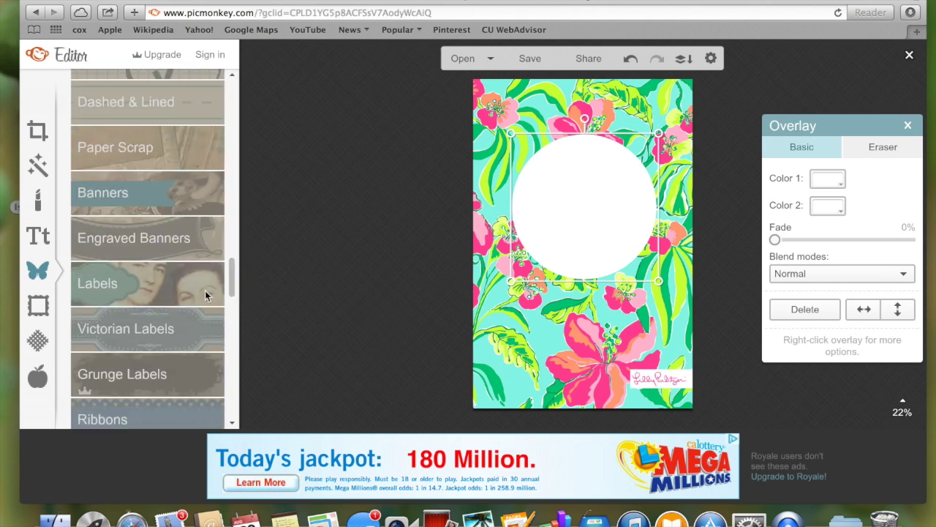
Add the dotted circle label and resize it to ring the white circle.
click(202, 286)
click(129, 208)
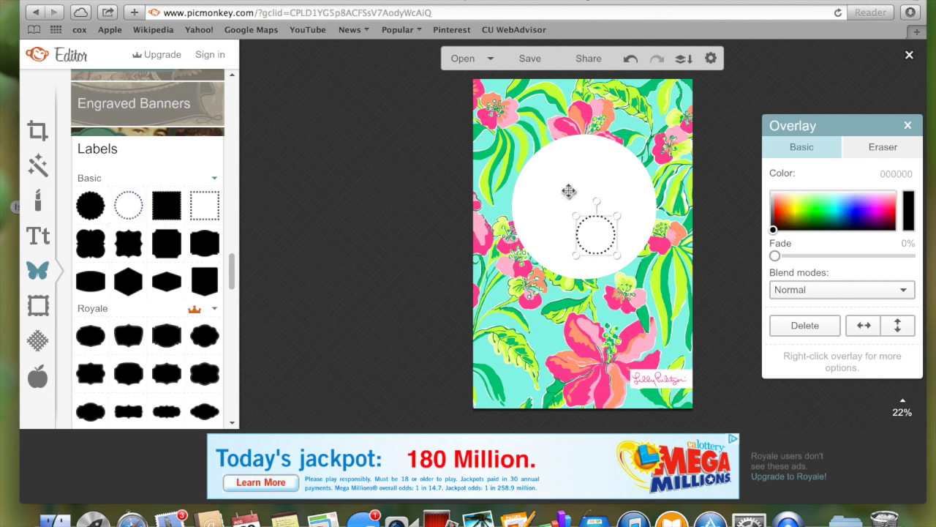
drag(573, 213, 466, 133)
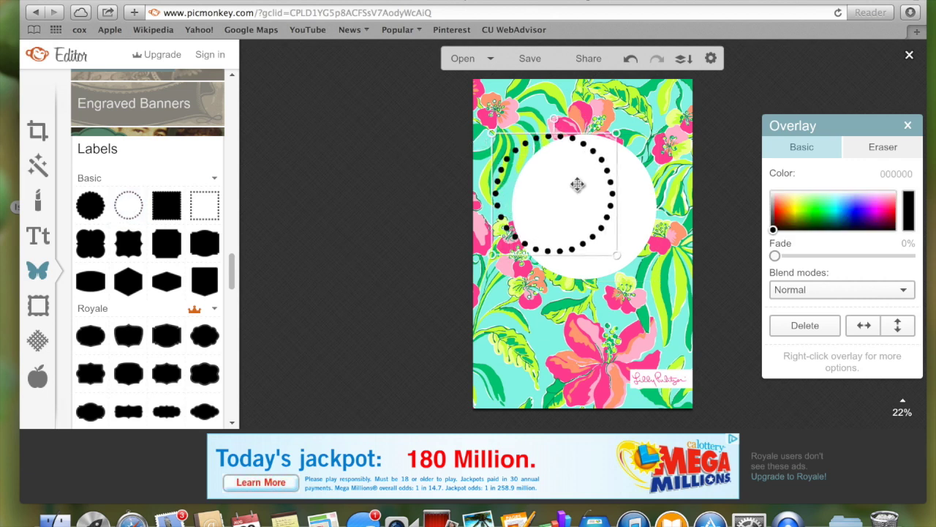
drag(577, 184, 608, 197)
drag(649, 267, 661, 279)
drag(621, 255, 617, 256)
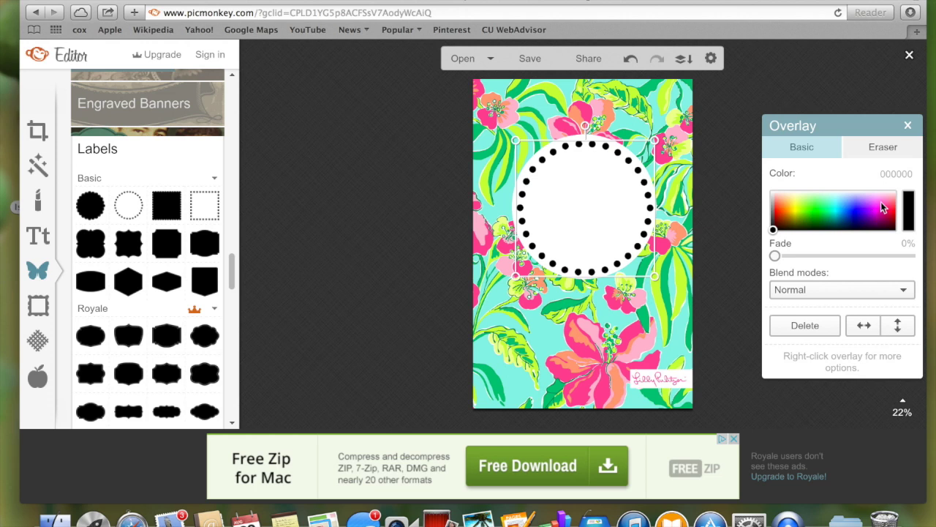
Colour the ring's dots hot pink (ff129b).
drag(881, 207, 883, 201)
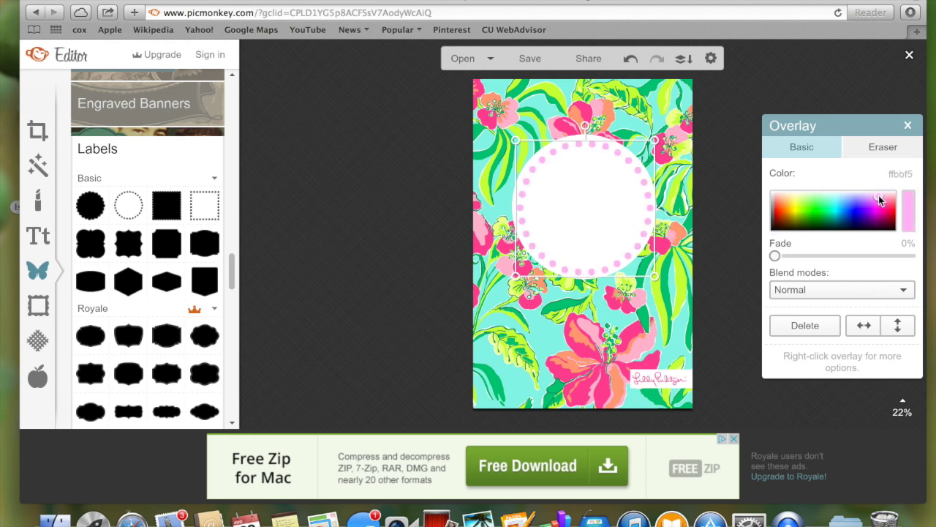
drag(878, 199, 884, 203)
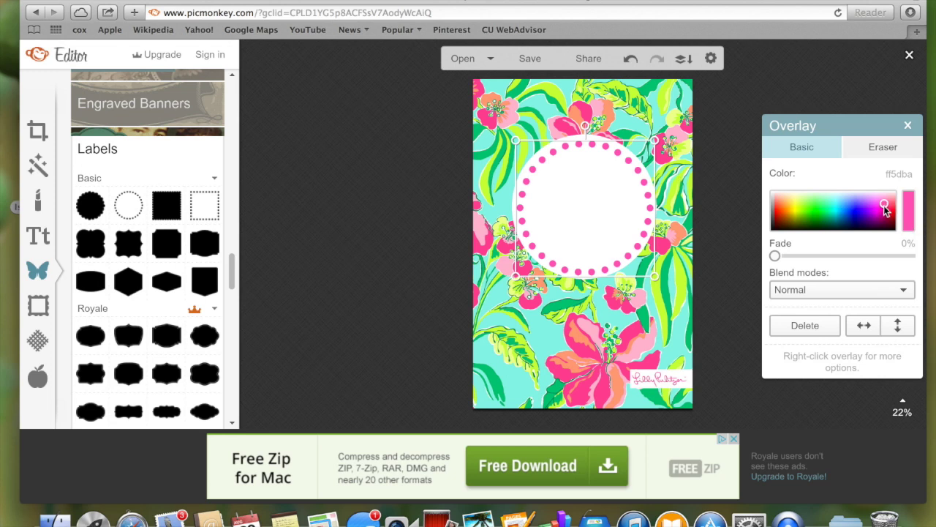
drag(884, 207, 884, 213)
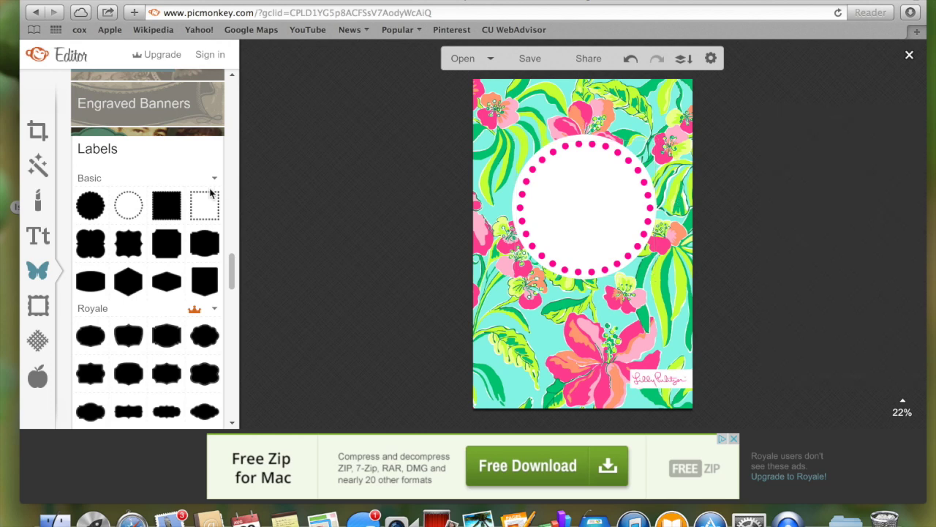
Move the white circle and dotted ring so the ring is centred around the circle near the top.
click(561, 212)
drag(561, 213, 562, 216)
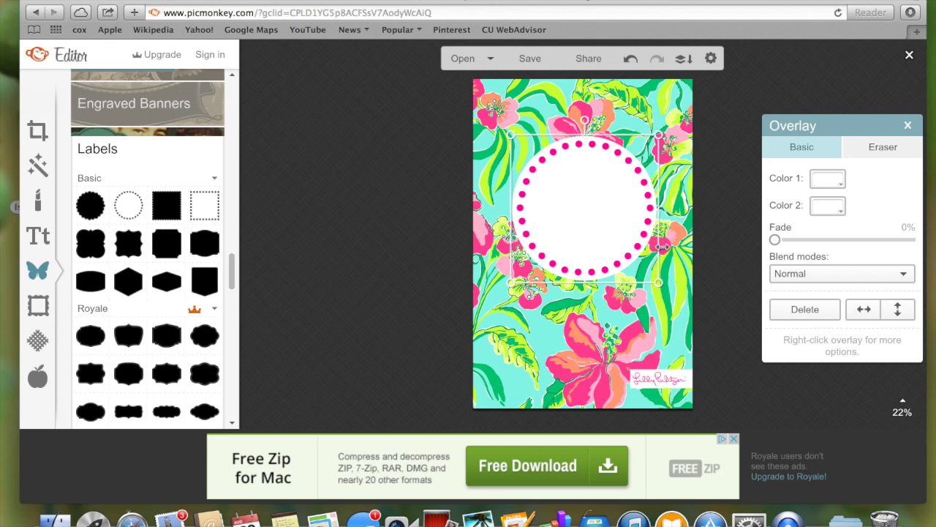
drag(623, 244, 641, 265)
drag(638, 273, 637, 296)
drag(640, 187, 636, 335)
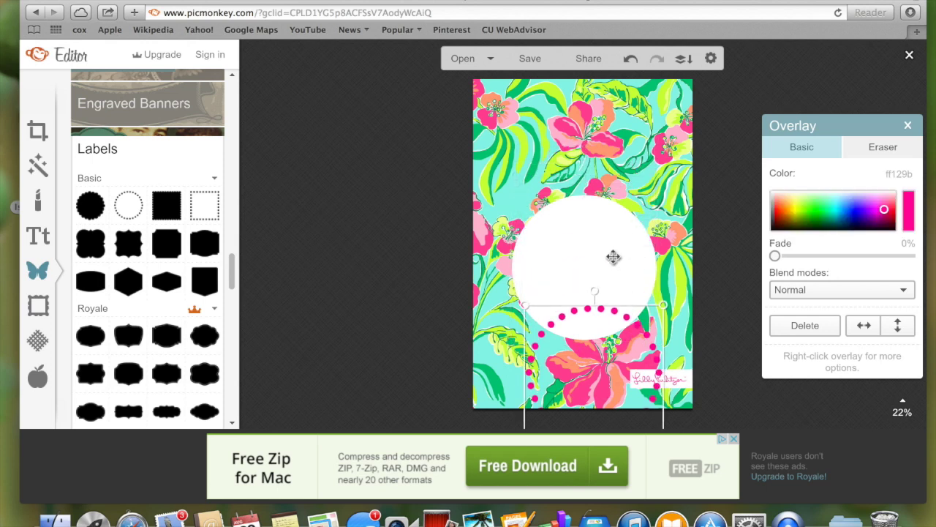
drag(612, 259, 610, 193)
drag(603, 311, 596, 142)
click(680, 147)
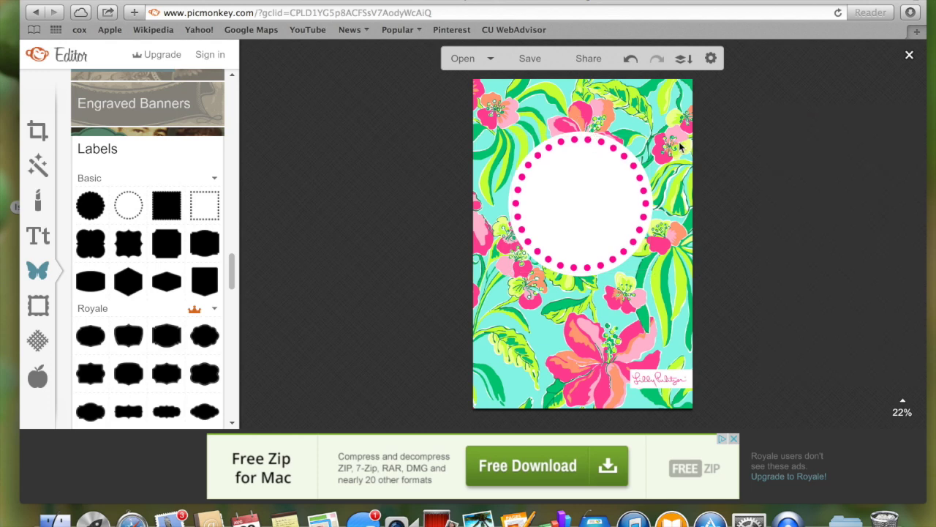
Save the design at Sean (highest) quality to the desktop as 'binder cover 3.jpg'.
click(537, 58)
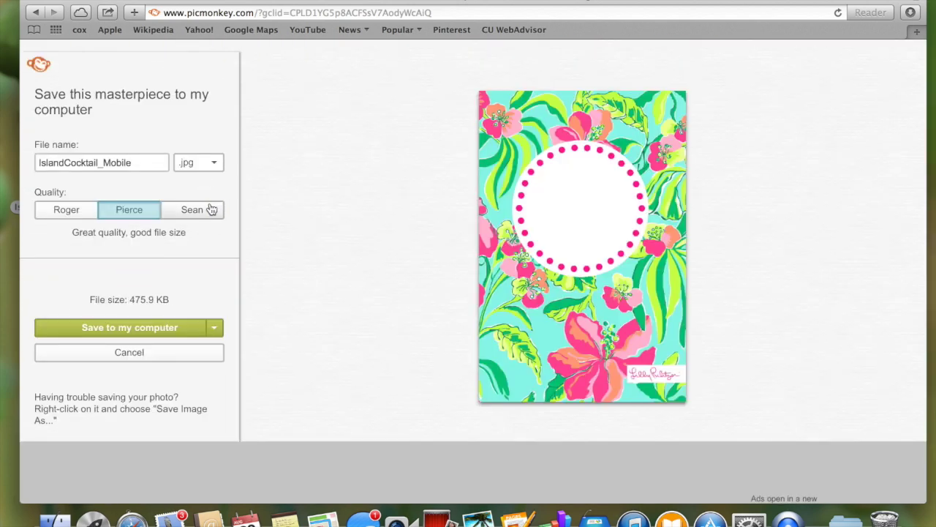
click(211, 209)
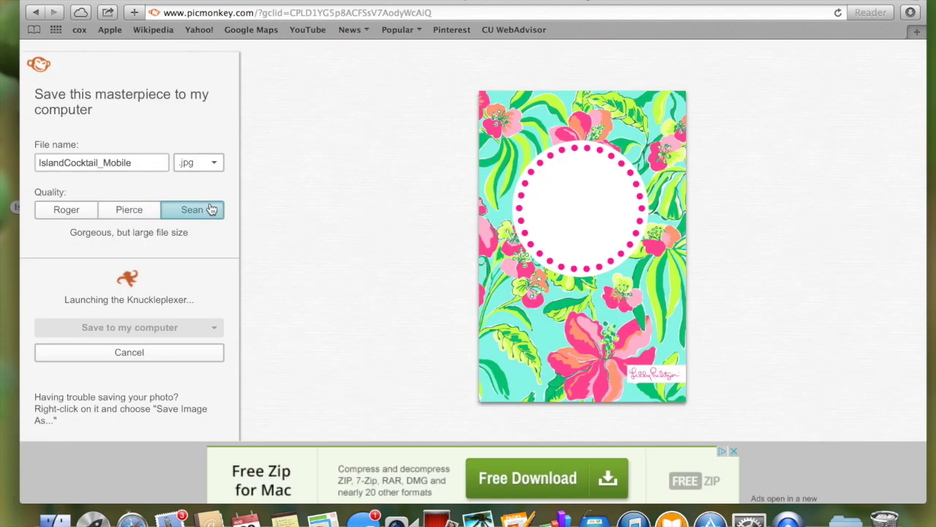
double_click(115, 163)
key(BackSpace)
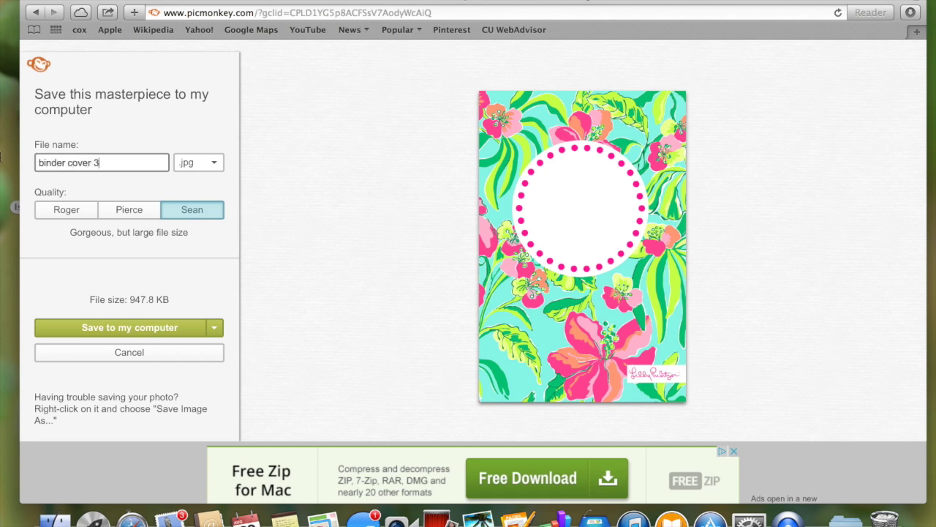
click(132, 328)
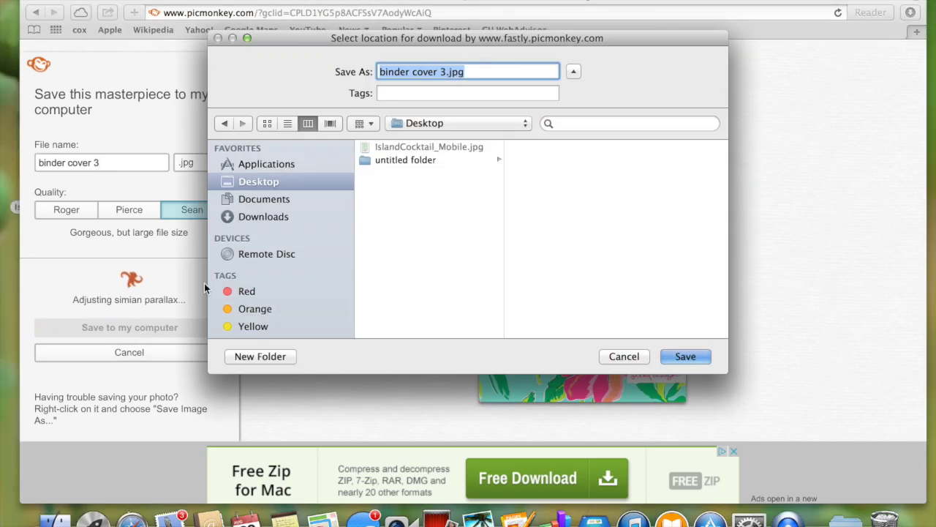
click(697, 357)
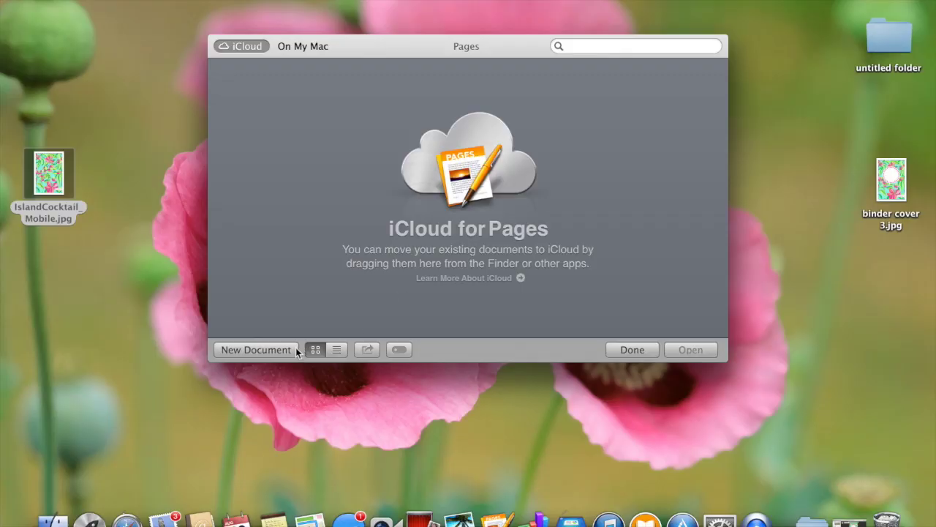
Create a new blank portrait Pages document and zoom out to 75%.
click(293, 350)
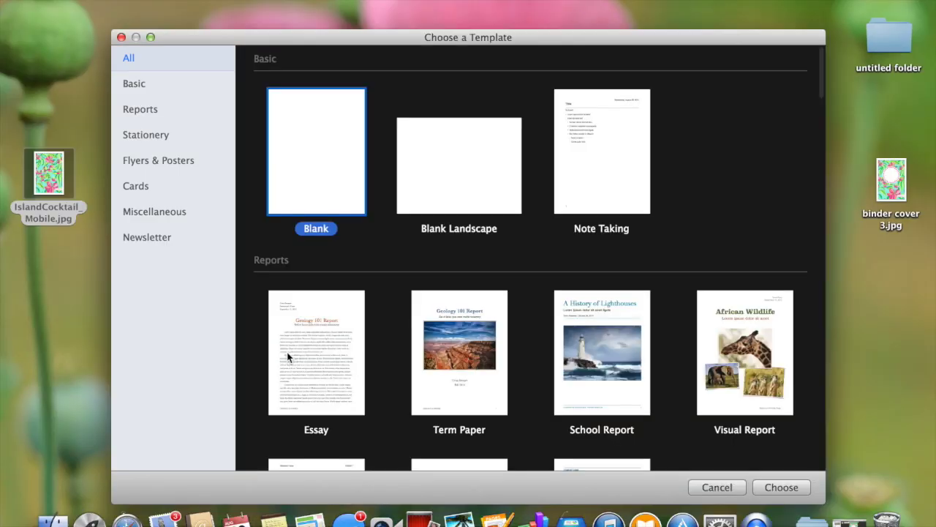
click(778, 487)
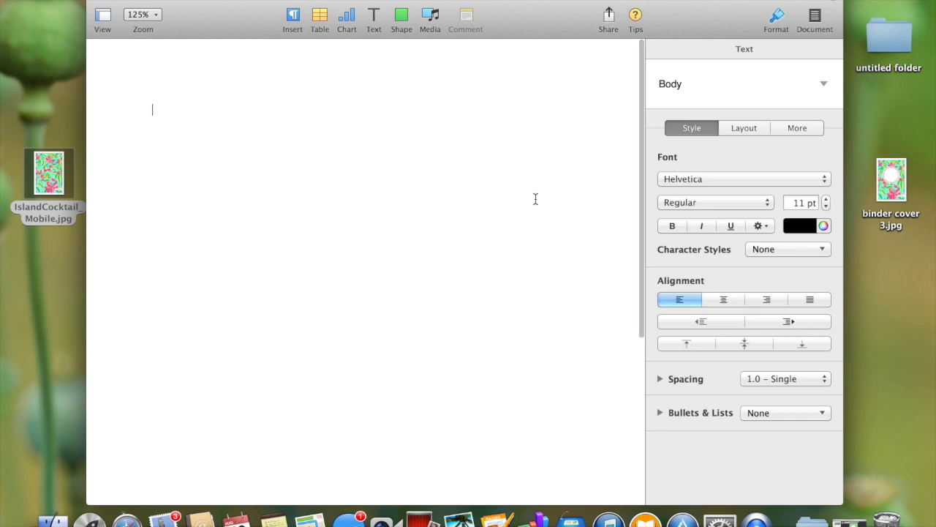
key(super+minus)
key(super+minus)
Place binder cover 3.jpg on the page and enlarge it to about 6.9 x 10.4 in.
click(872, 169)
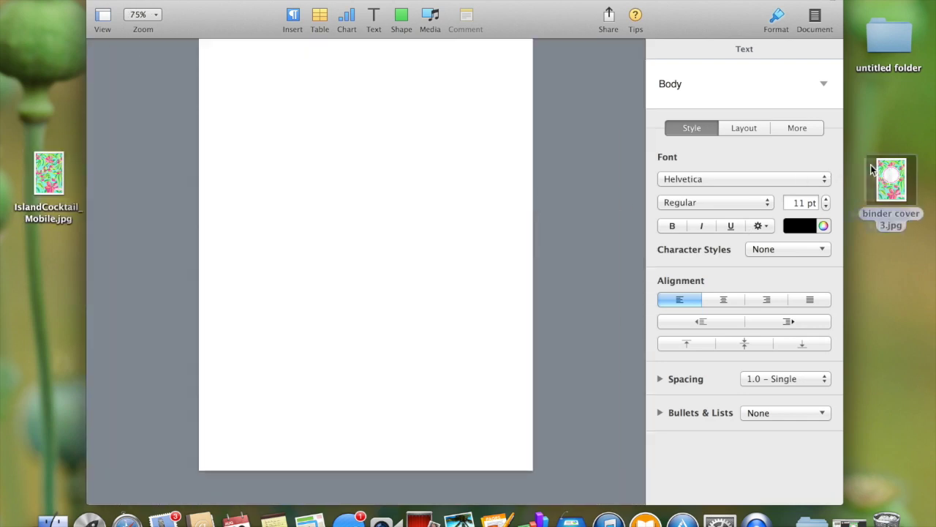
drag(872, 170, 310, 121)
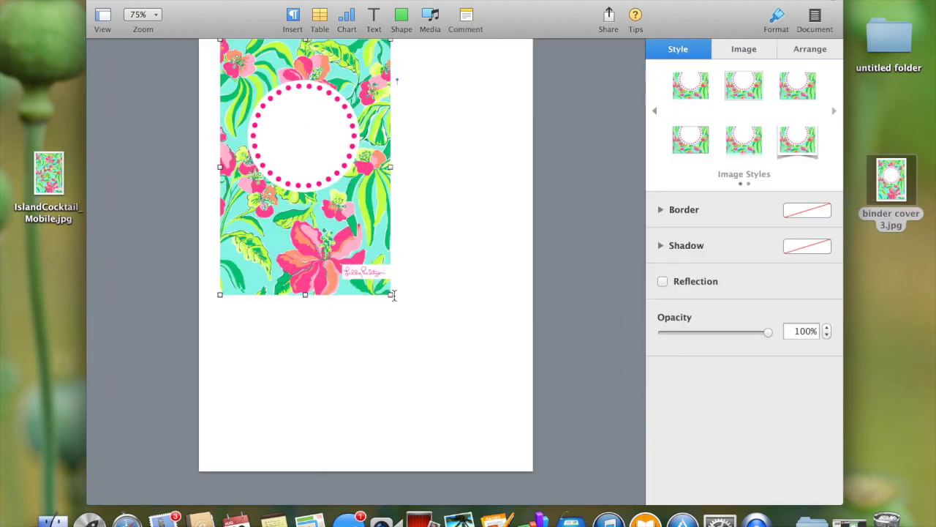
drag(392, 294, 474, 419)
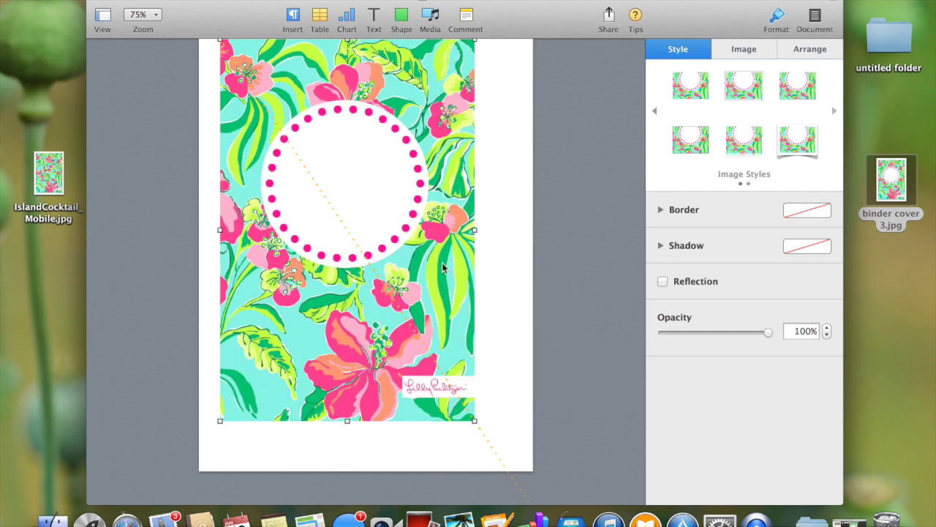
mouse_move(442, 268)
mouse_down()
mouse_move(442, 308)
mouse_move(443, 279)
mouse_up()
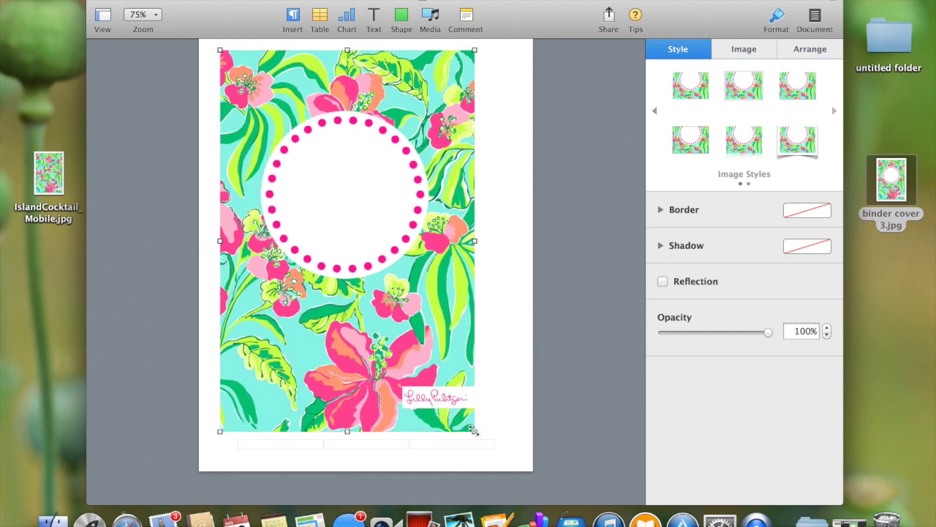
drag(475, 432, 512, 448)
drag(437, 404, 442, 402)
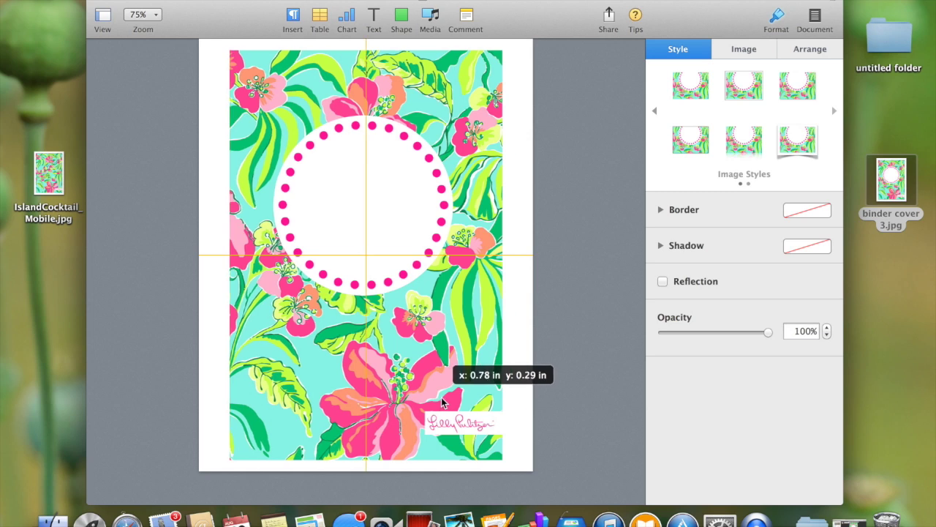
drag(442, 402, 442, 402)
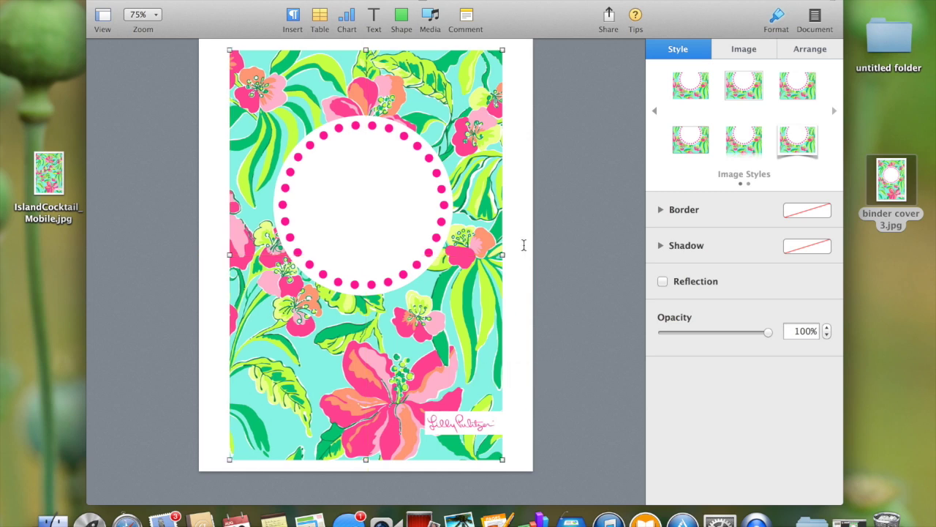
click(524, 246)
click(397, 250)
click(376, 18)
Type an M at 150 pt in the Monogram kk sc font in the text box.
drag(363, 208, 357, 235)
click(357, 235)
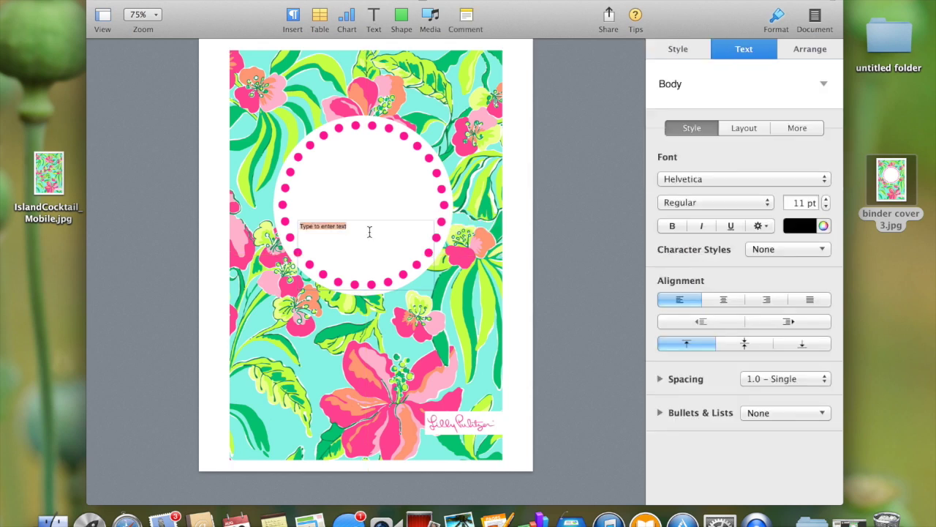
key(BackSpace)
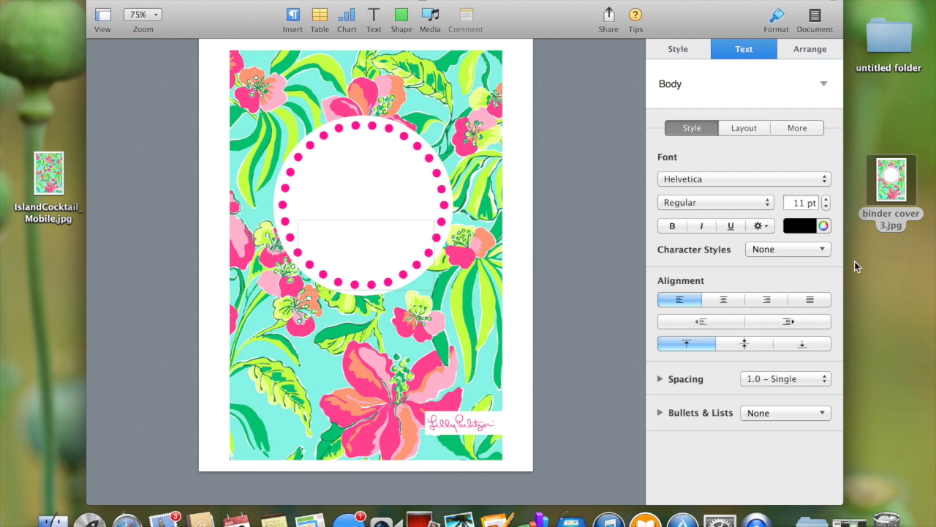
click(803, 203)
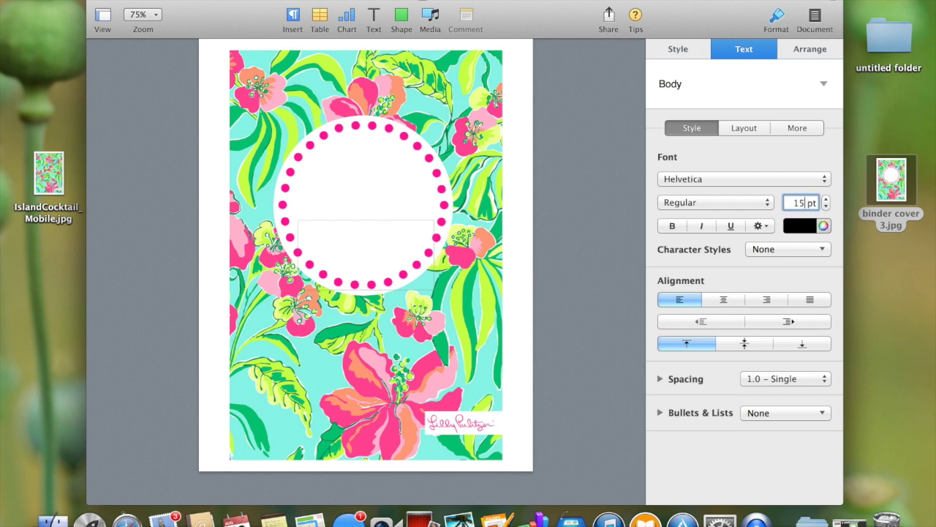
key(Return)
click(384, 253)
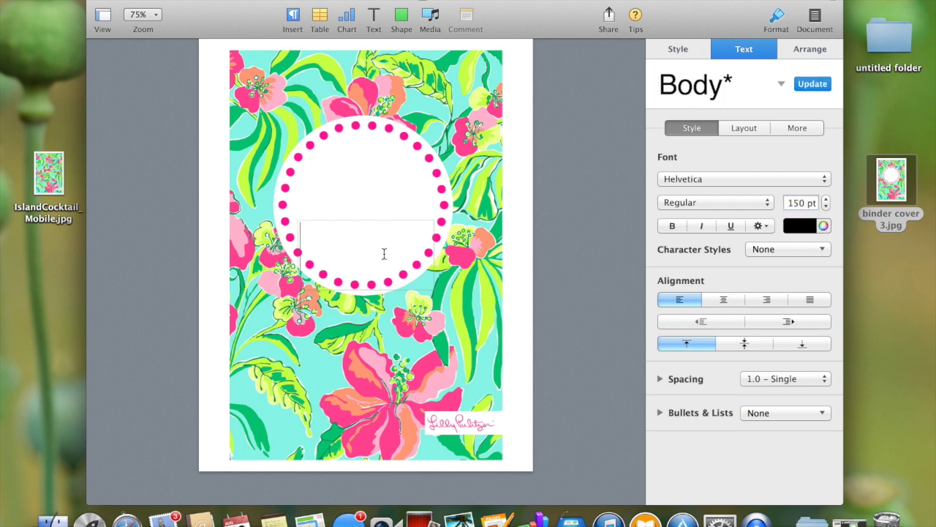
text(M)
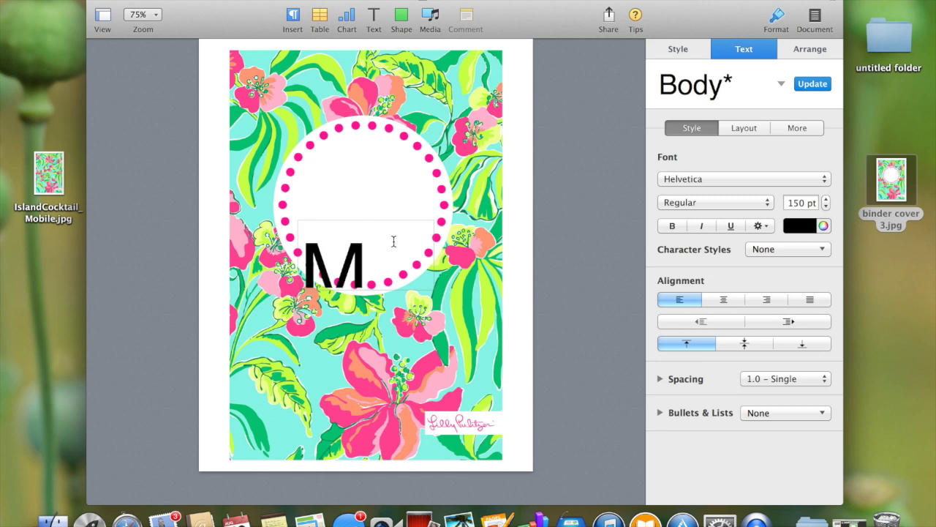
key(super+a)
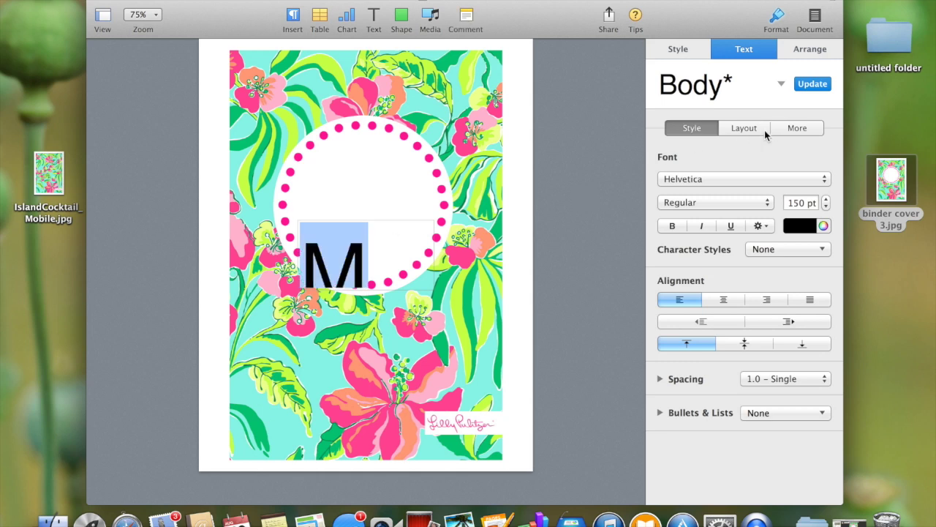
click(740, 180)
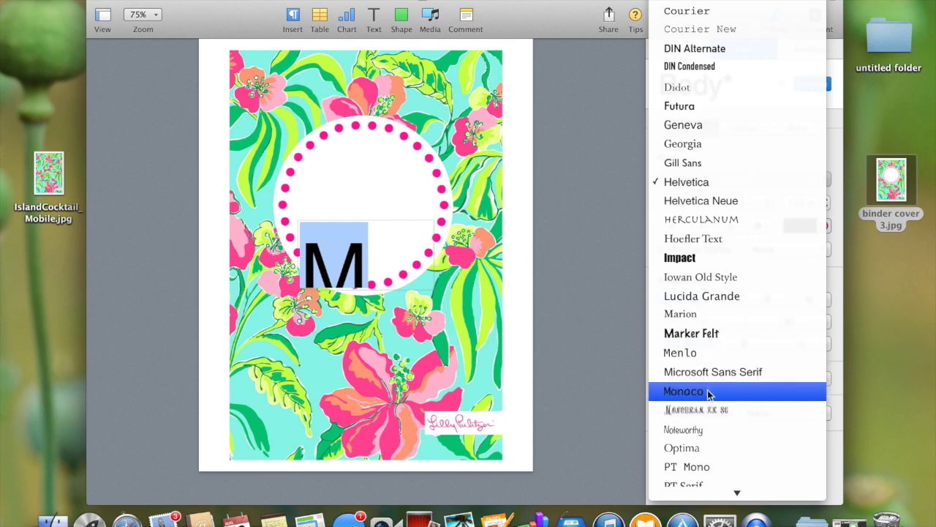
click(702, 411)
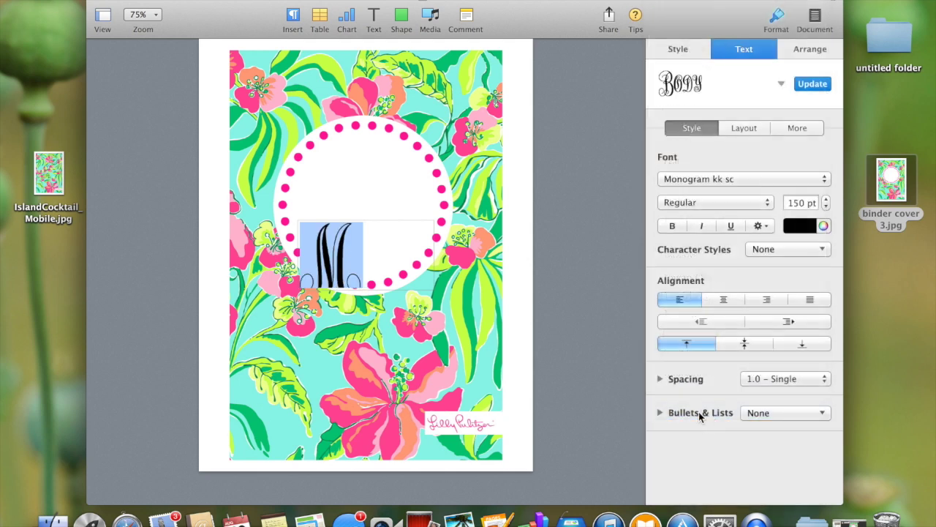
Resize the M text box to fit the letter and centre it in the dotted circle.
click(458, 295)
drag(344, 263, 374, 218)
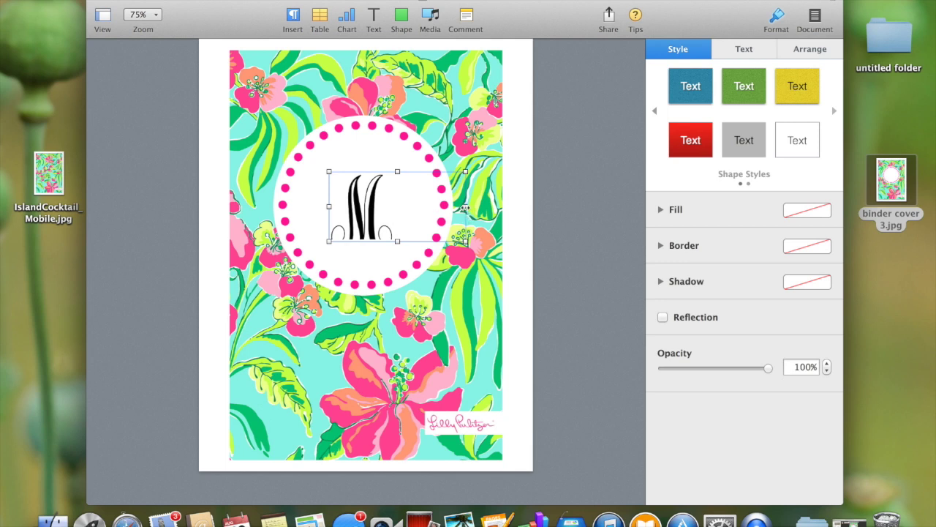
drag(466, 208, 396, 208)
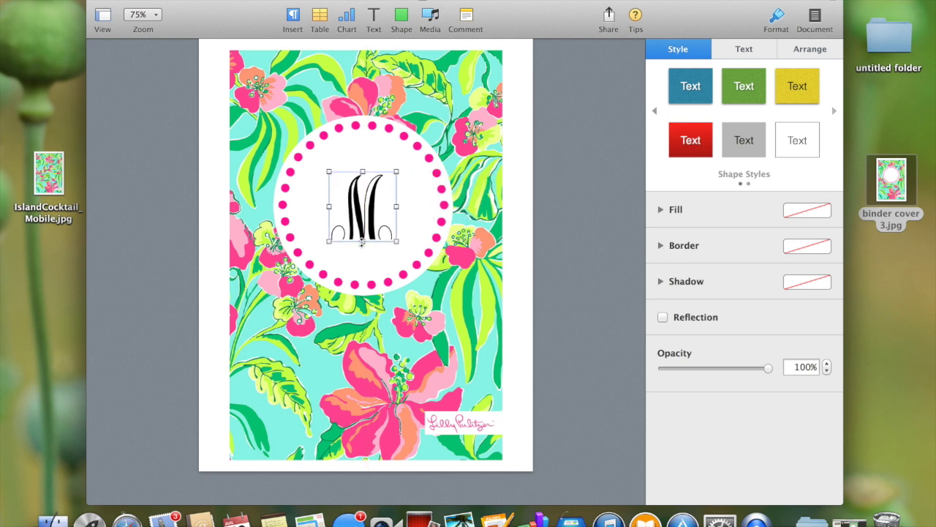
drag(361, 242, 362, 252)
mouse_move(372, 219)
mouse_down()
mouse_move(371, 201)
mouse_move(366, 208)
mouse_move(374, 209)
mouse_up()
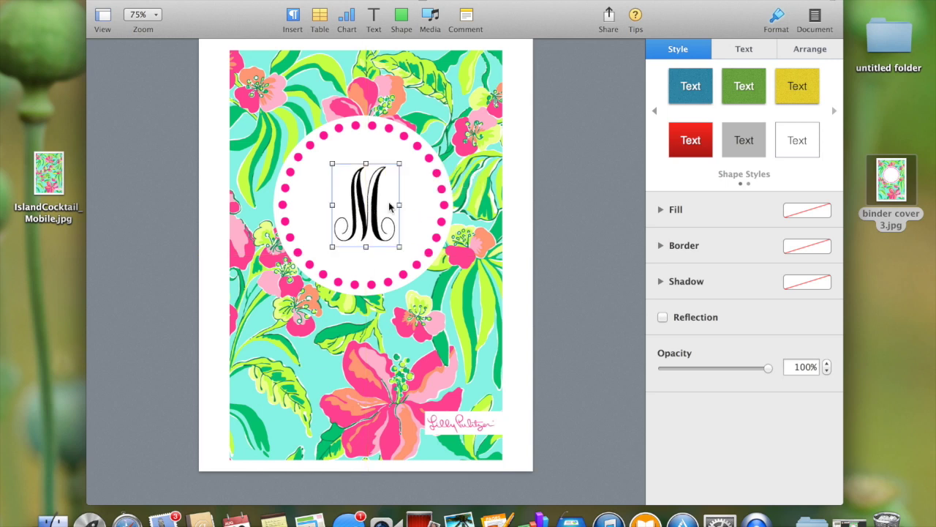
click(512, 218)
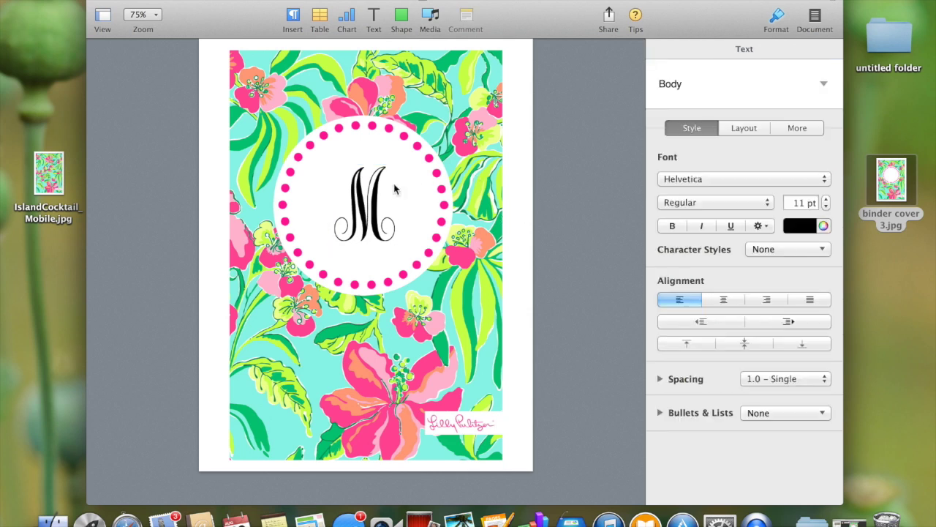
Colour the M aqua by sampling the page background with the Colors eyedropper.
click(373, 198)
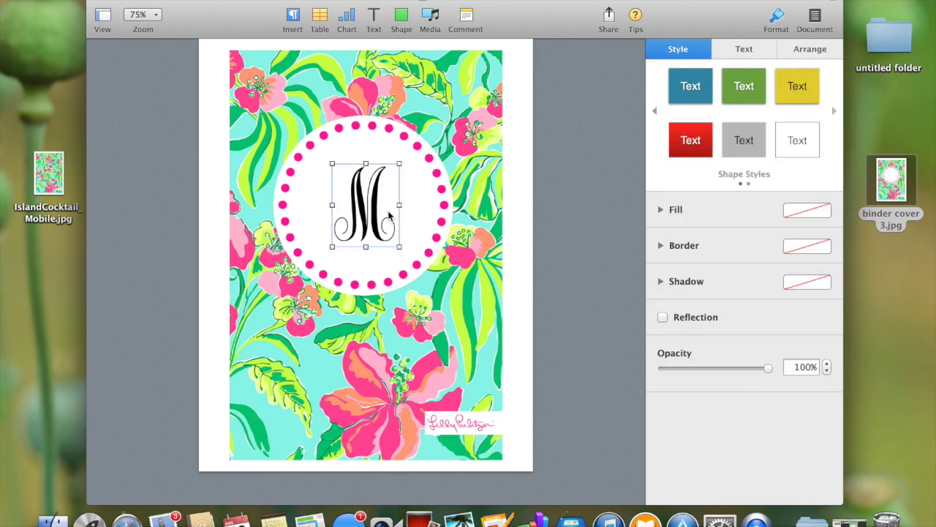
click(389, 210)
double_click(389, 211)
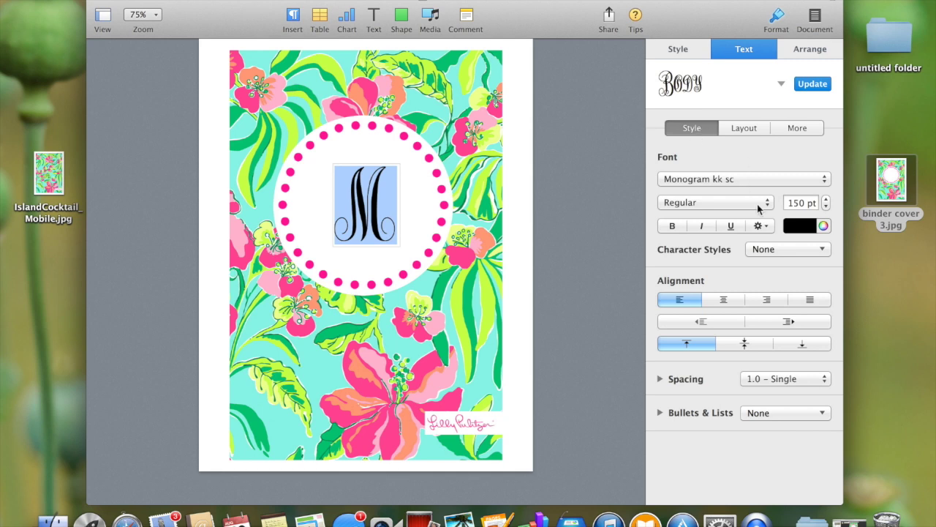
click(824, 226)
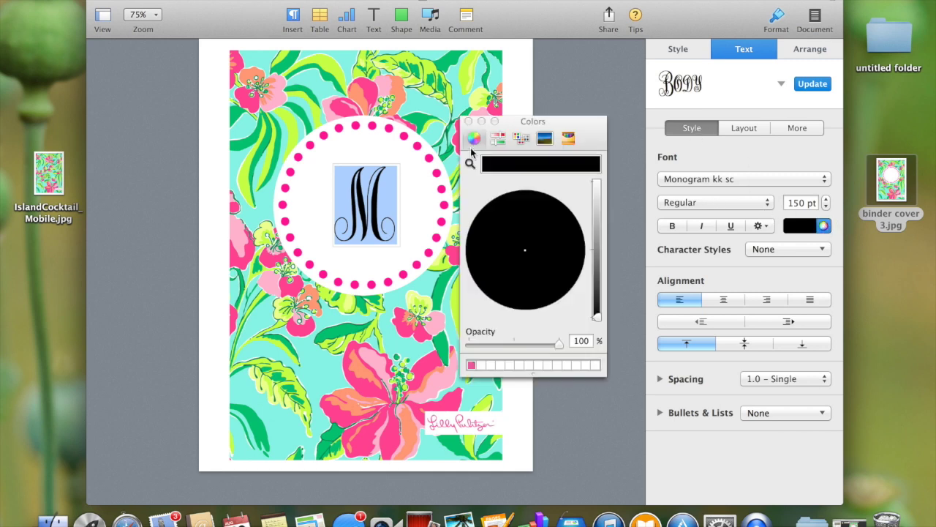
click(470, 164)
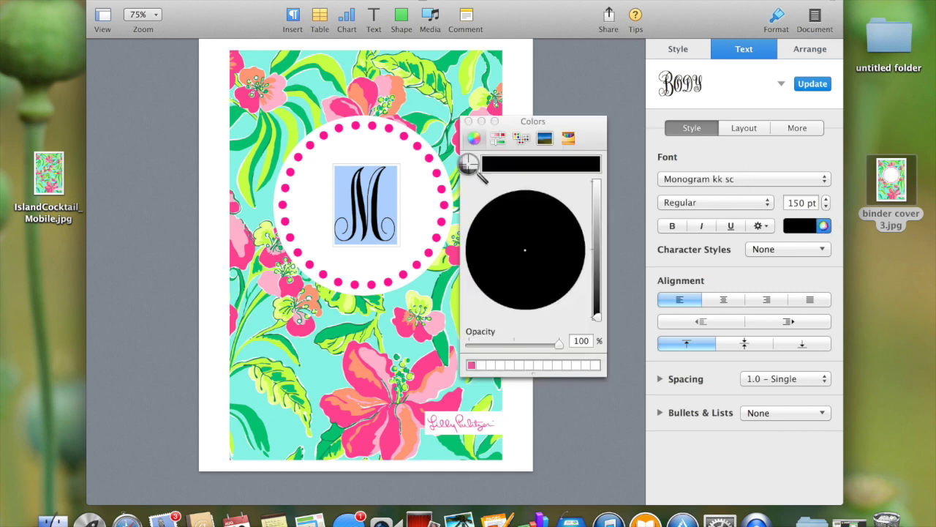
click(346, 57)
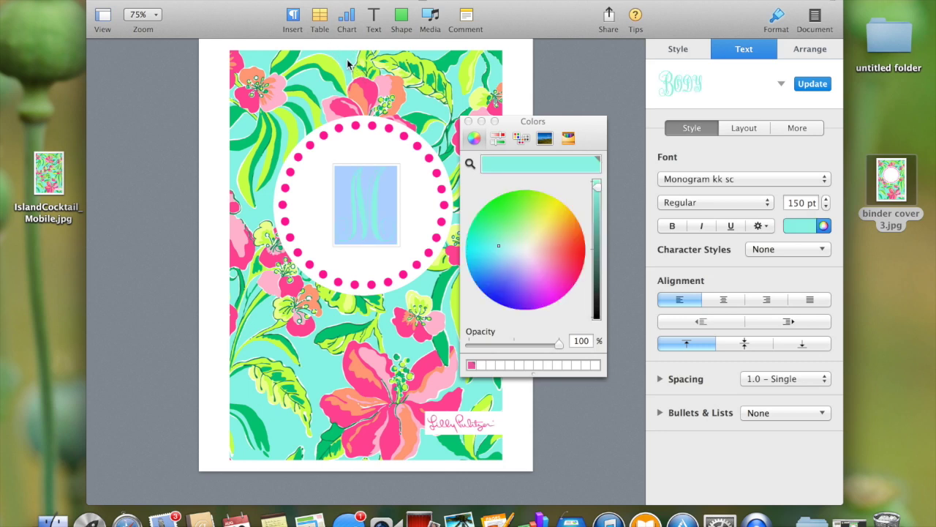
click(468, 122)
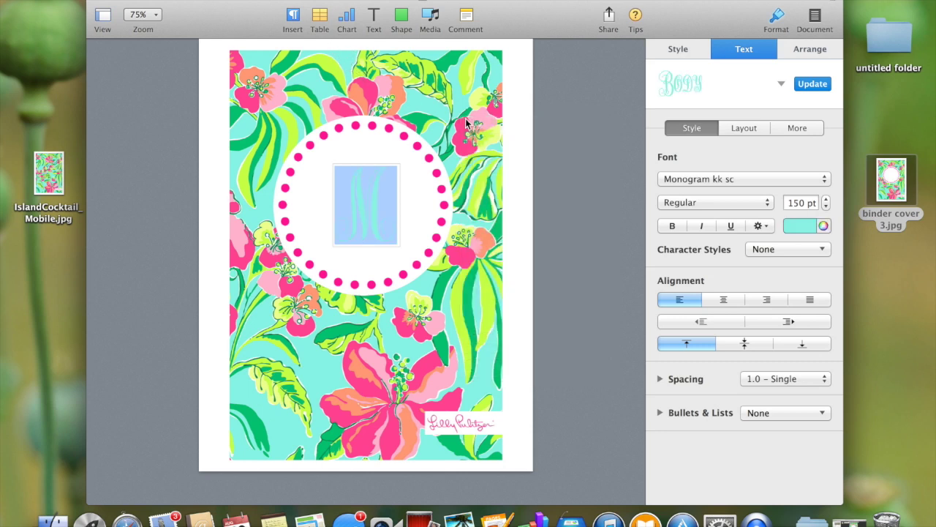
click(462, 236)
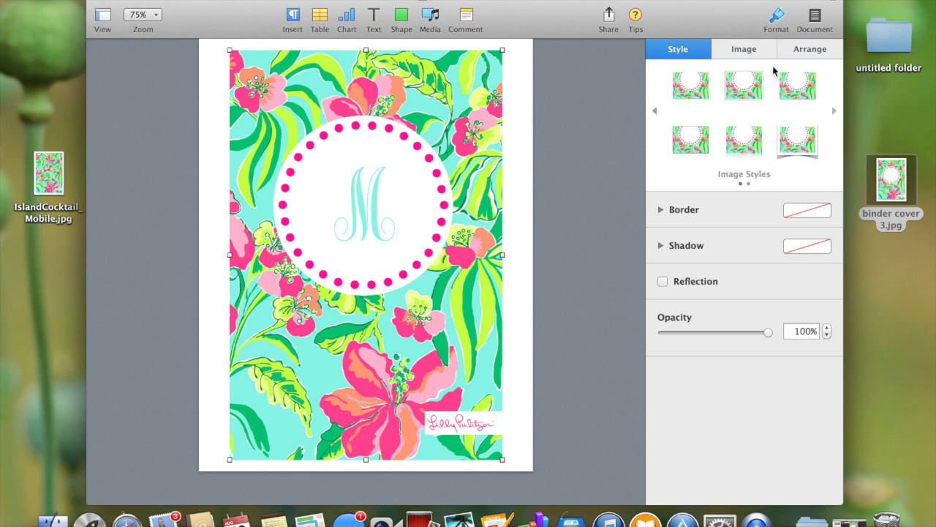
click(374, 18)
Replace the new box's placeholder with an E at 115 pt in Monogram kk sc.
click(368, 233)
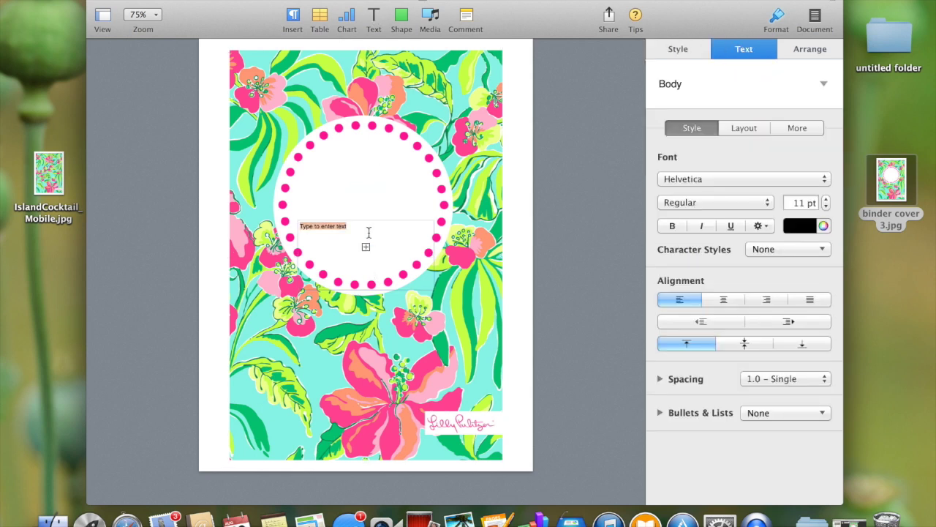
key(BackSpace)
click(802, 205)
key(Return)
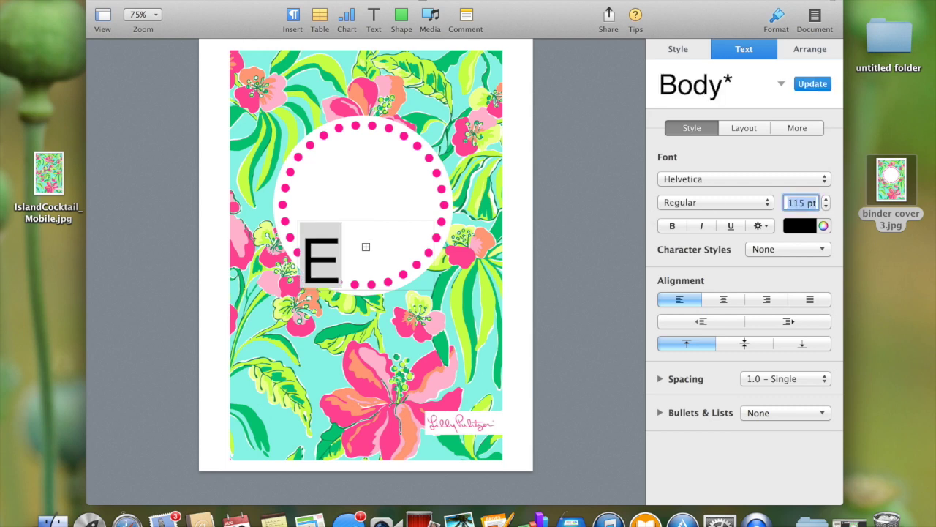
click(793, 181)
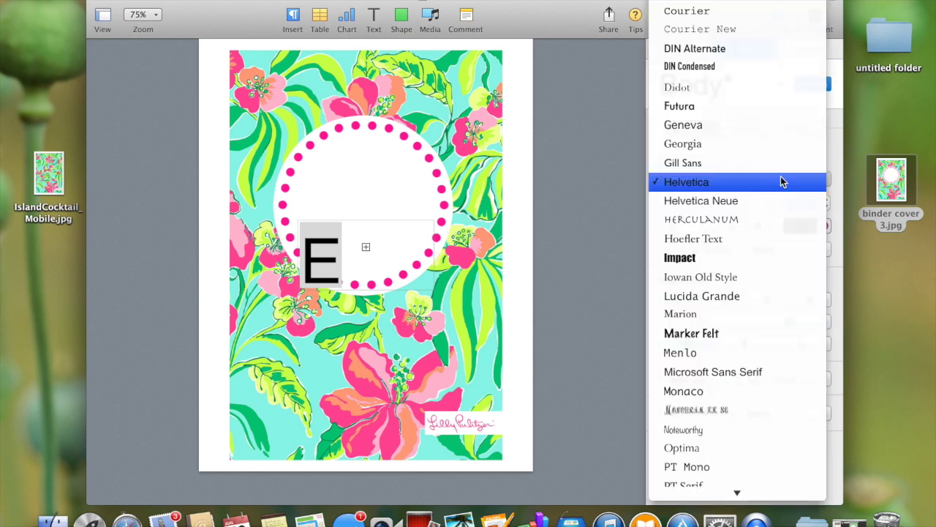
click(721, 406)
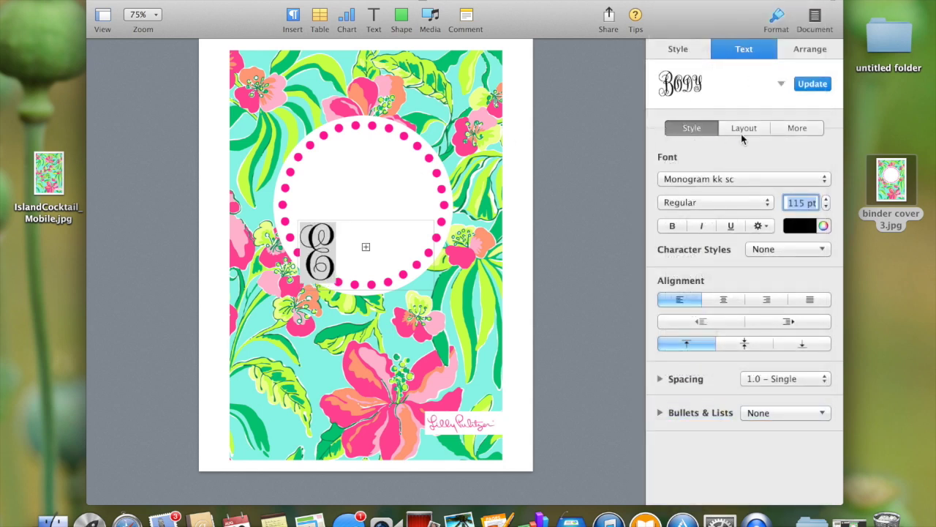
Colour the E aqua sampled from the floral background and save that aqua as a swatch.
click(824, 226)
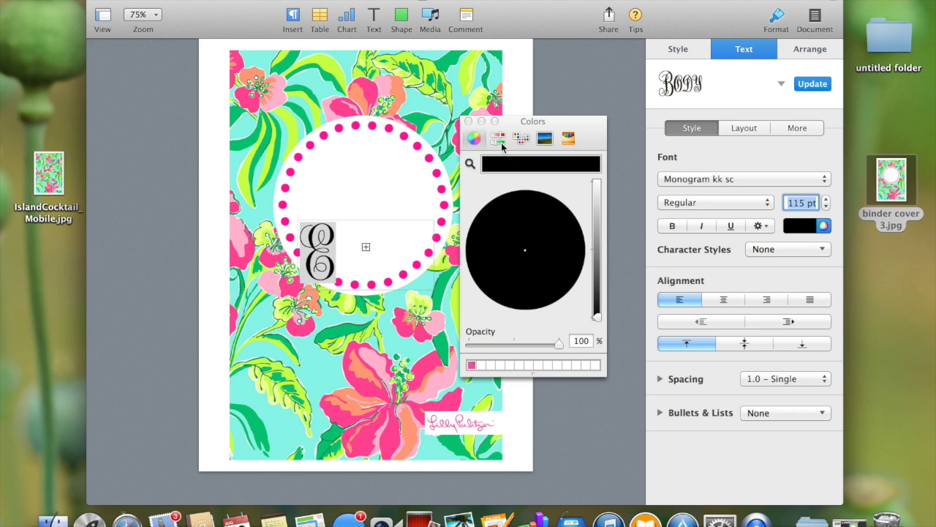
click(471, 164)
click(350, 64)
drag(518, 171, 482, 366)
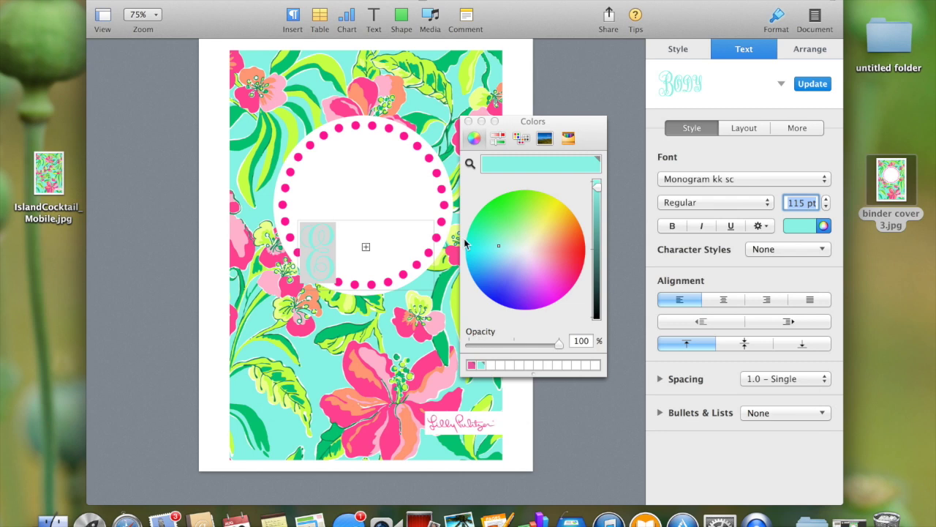
click(469, 121)
Set the E text box's text wrap to None.
click(811, 49)
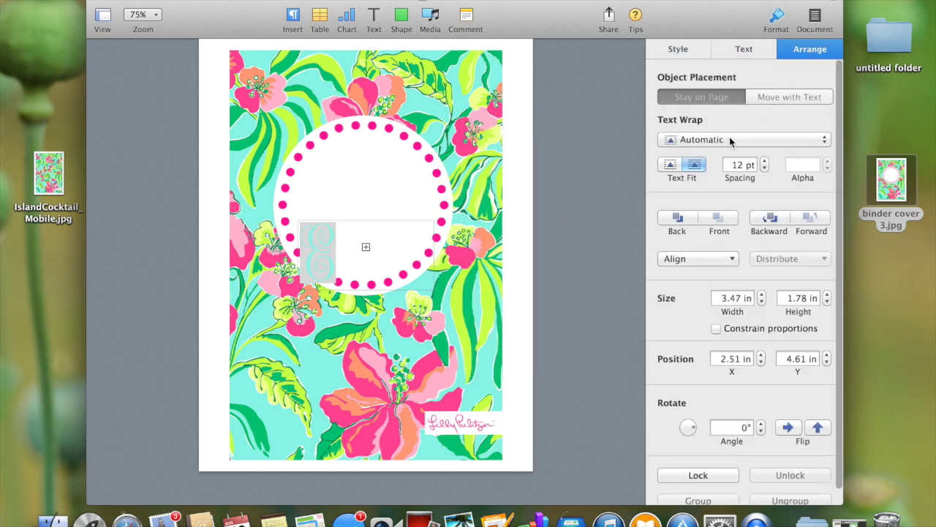
click(695, 140)
click(703, 194)
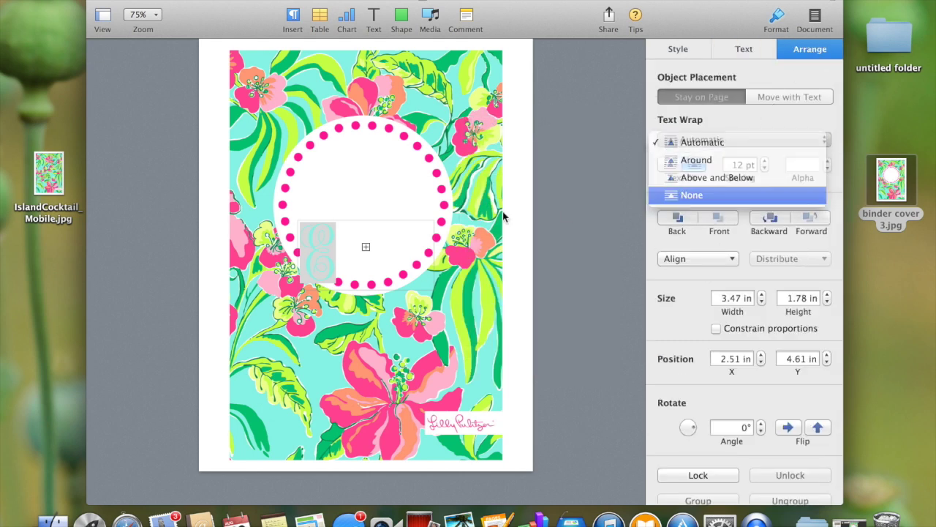
Narrow the E box and move it beside the M to form EM in the circle.
click(433, 262)
click(432, 273)
click(433, 271)
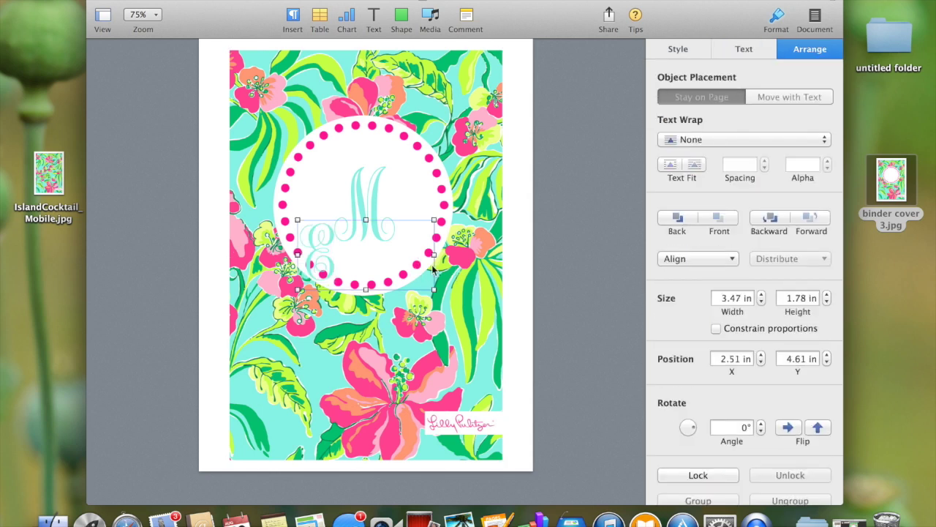
drag(434, 256, 336, 217)
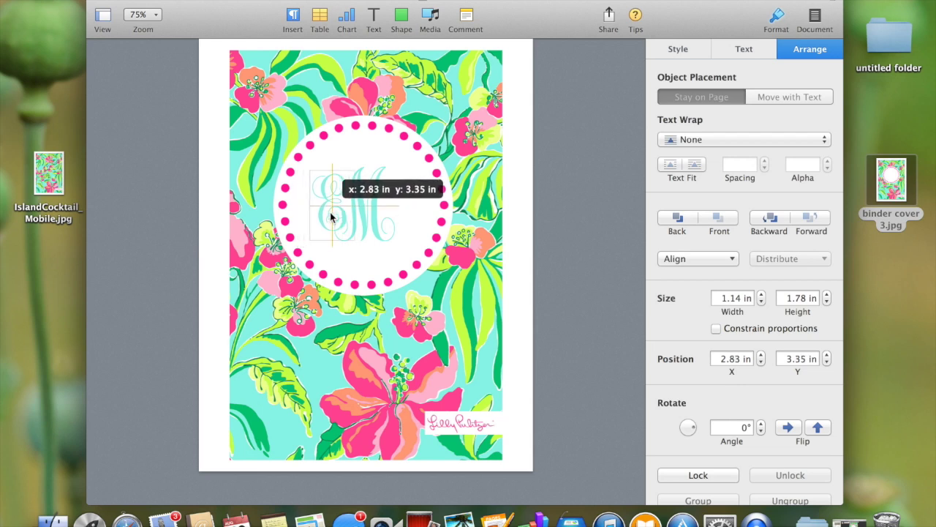
click(436, 299)
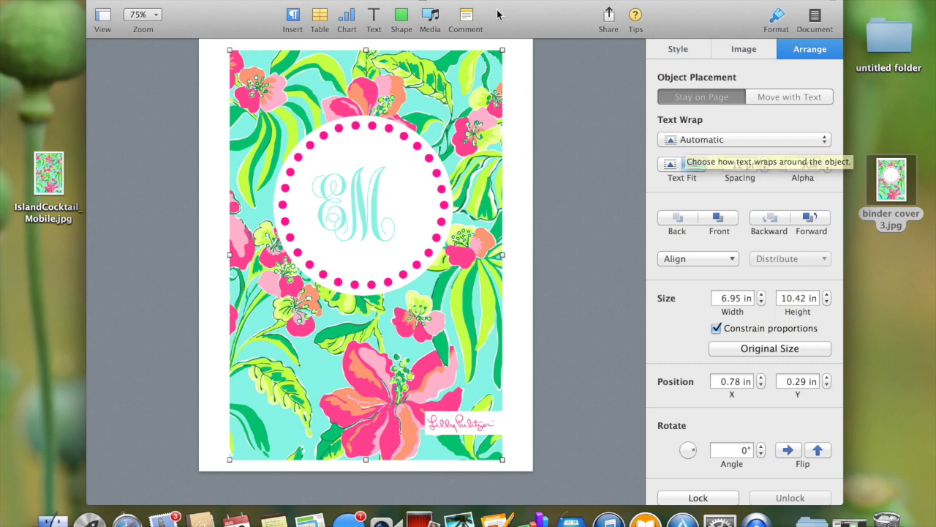
Add a new text box with the letter A in Monogram kk sc at 115 pt.
click(517, 87)
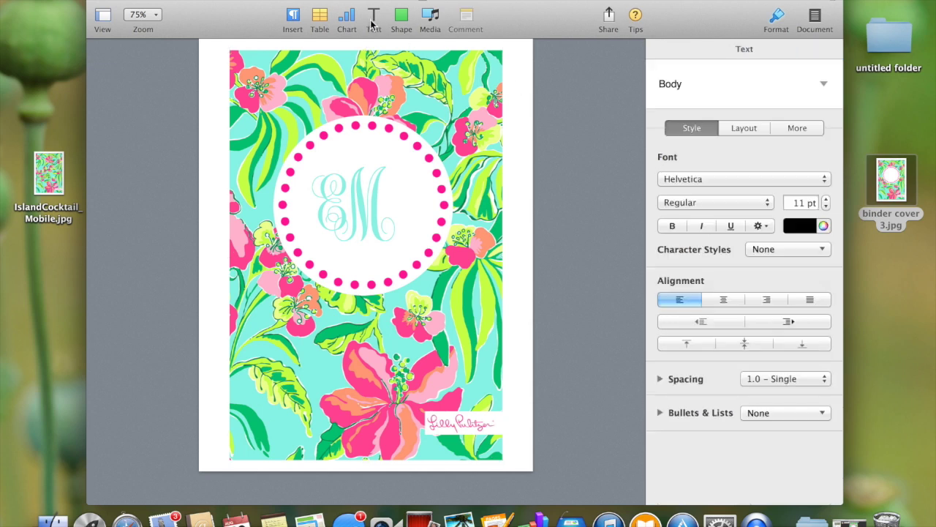
key(Delete)
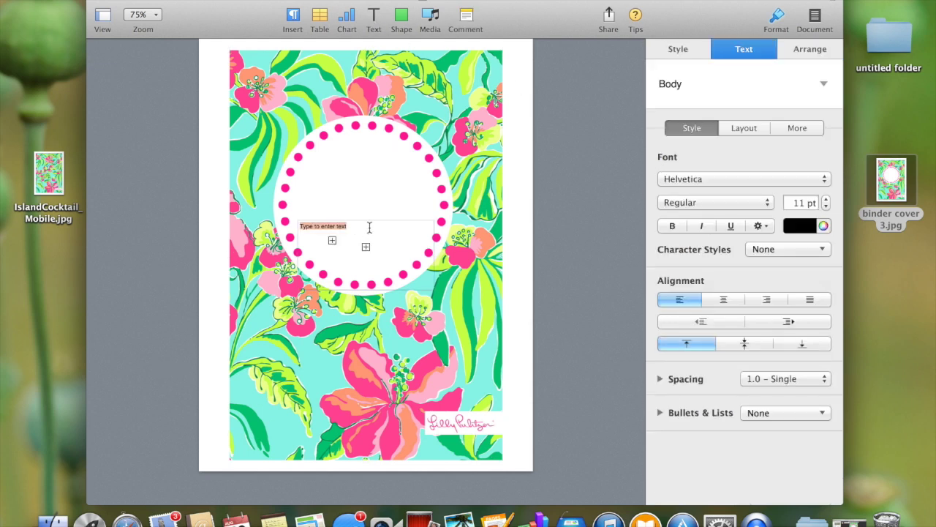
key(BackSpace)
click(724, 184)
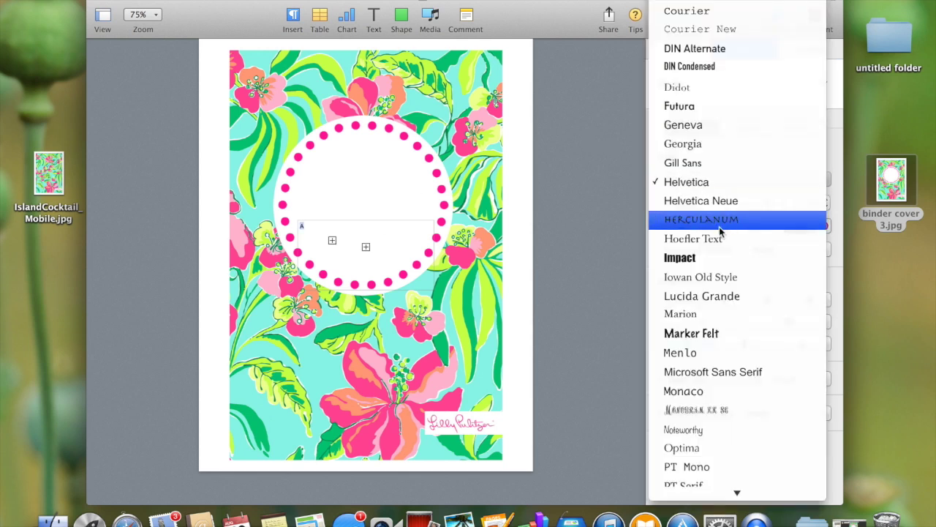
click(708, 415)
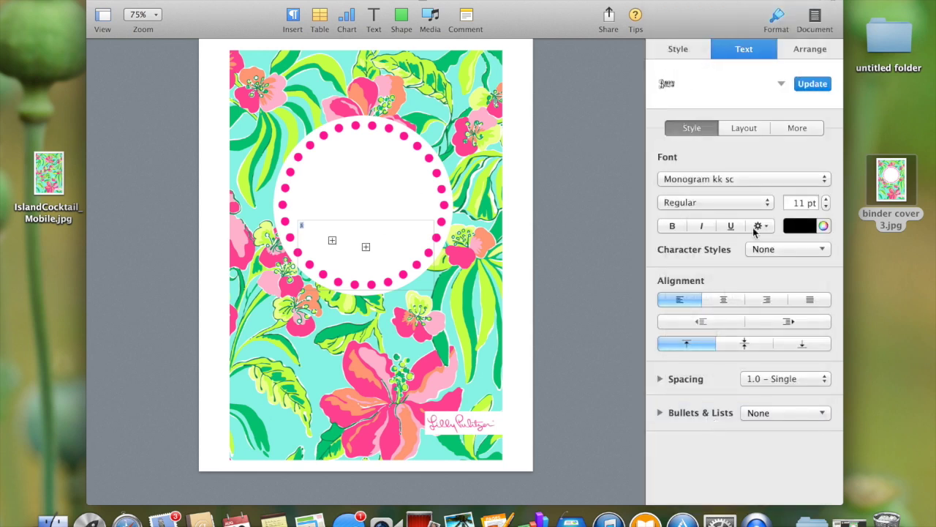
click(803, 203)
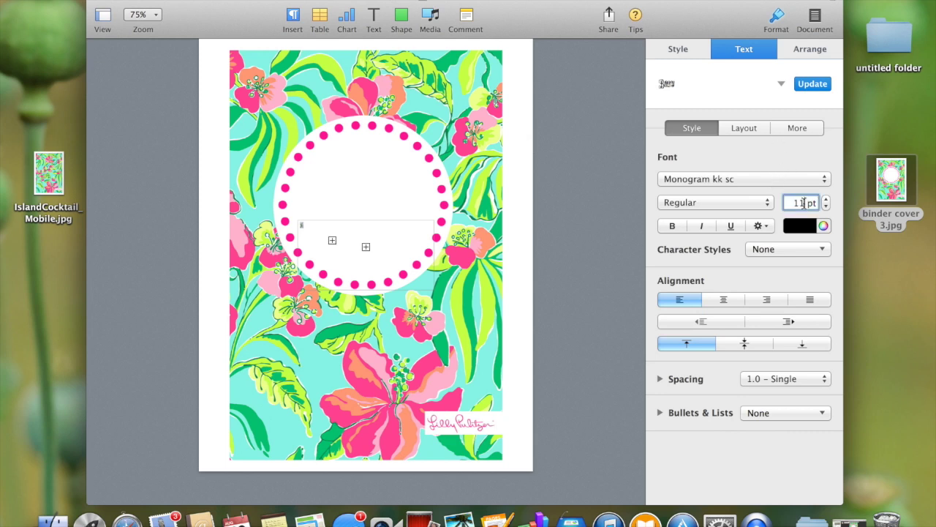
text(5)
key(Return)
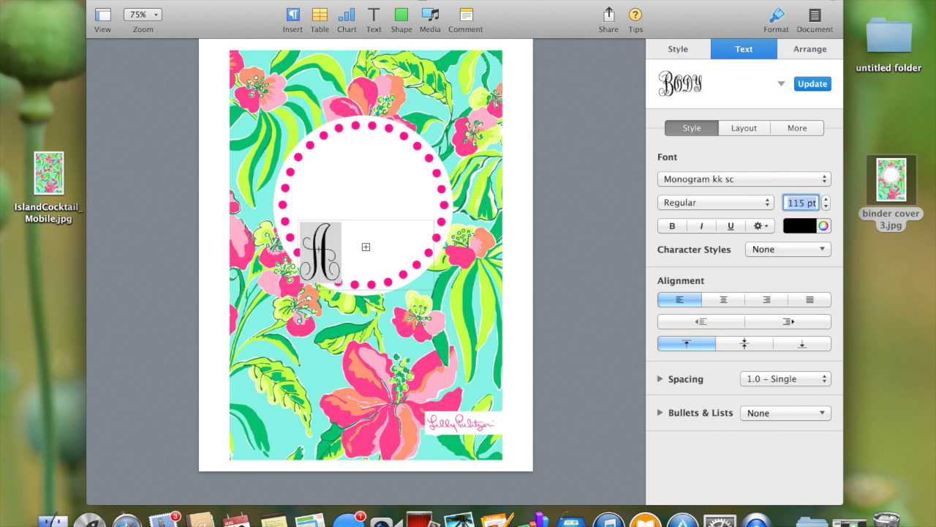
Colour the A with the saved aqua swatch.
click(823, 225)
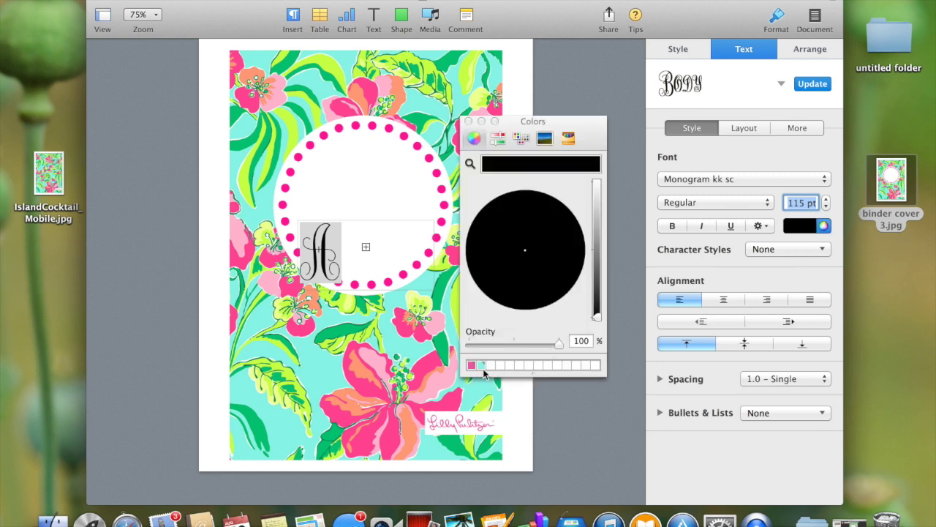
click(482, 365)
click(469, 122)
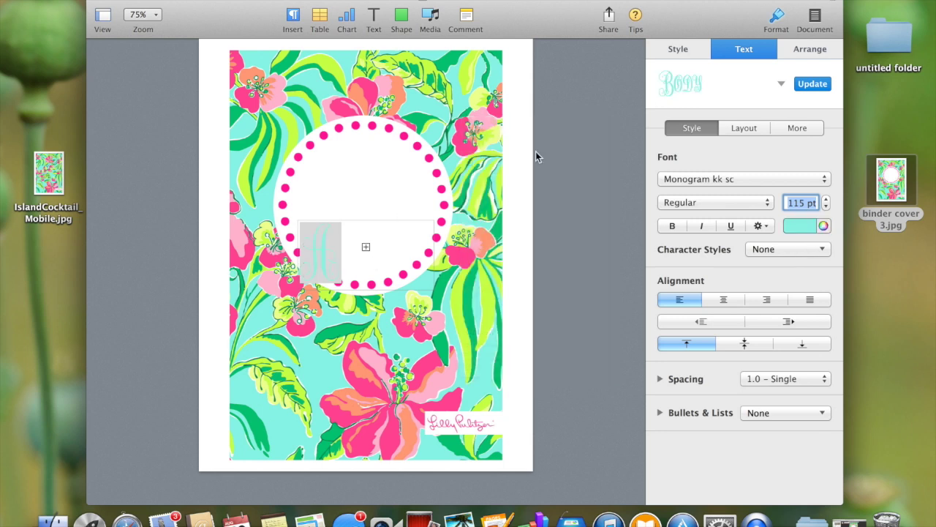
Set the A text box's text wrap to None.
click(810, 49)
click(751, 140)
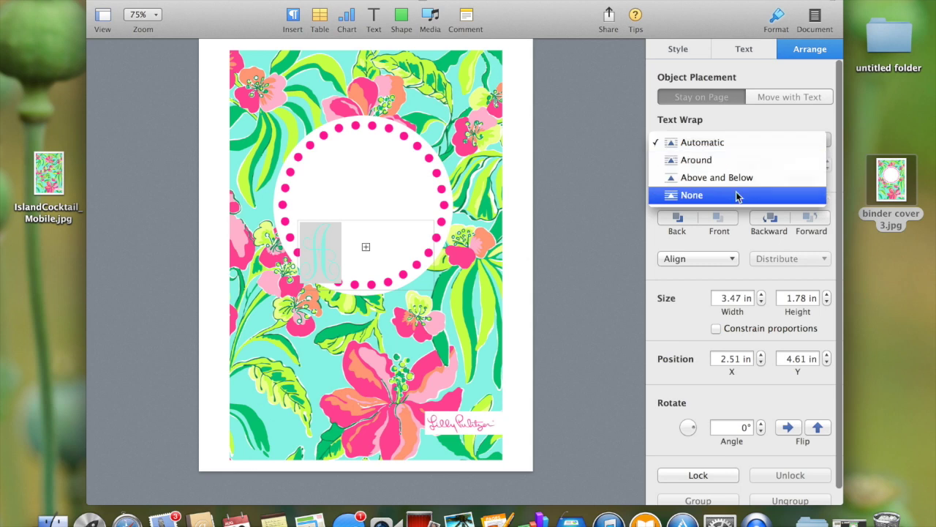
click(735, 195)
Narrow the A box and move it beside EM inside the circle.
click(437, 261)
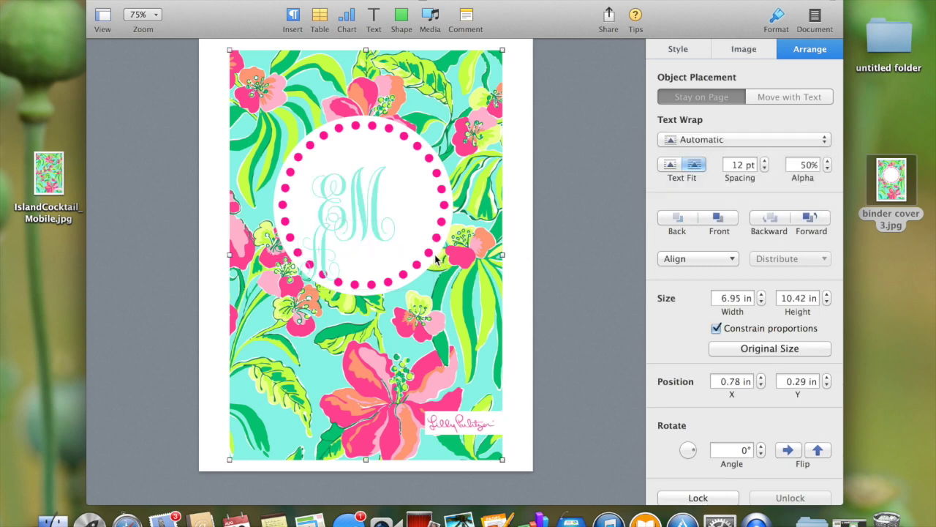
click(423, 265)
drag(434, 256, 343, 256)
drag(325, 256, 400, 211)
Try resizing and repositioning the EMA text box, then undo the mis-resize.
click(493, 218)
click(364, 212)
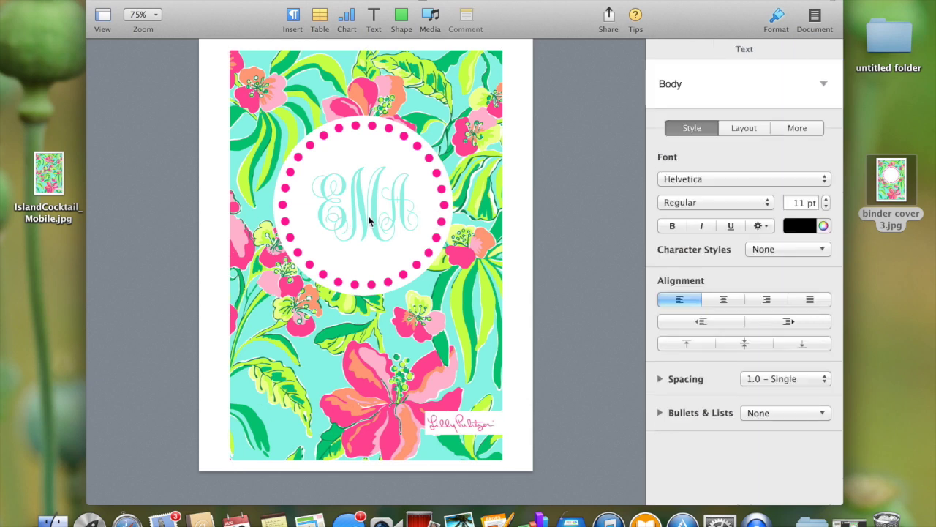
key(Escape)
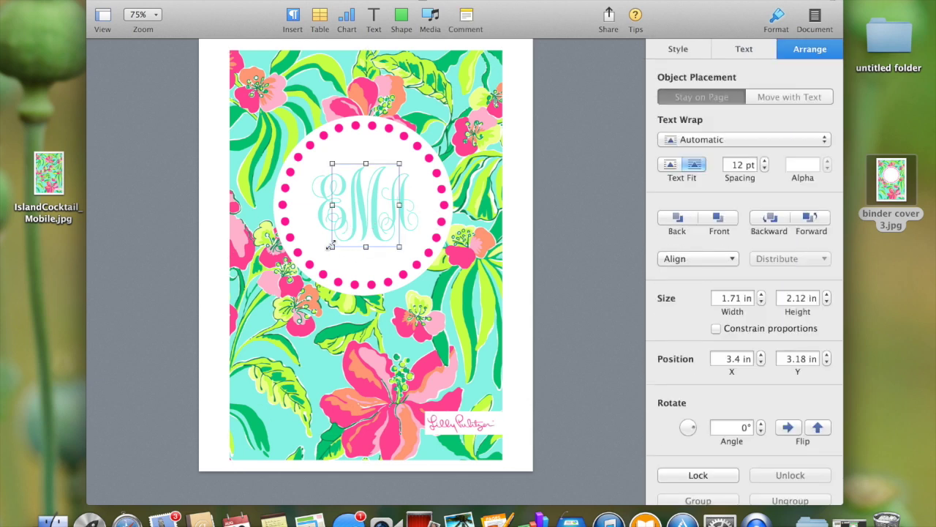
drag(331, 246, 312, 263)
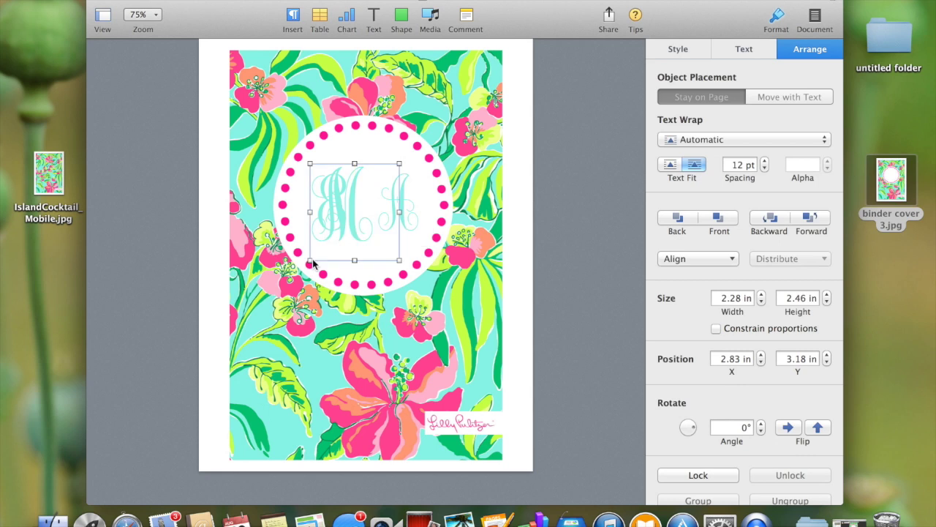
drag(400, 212, 374, 218)
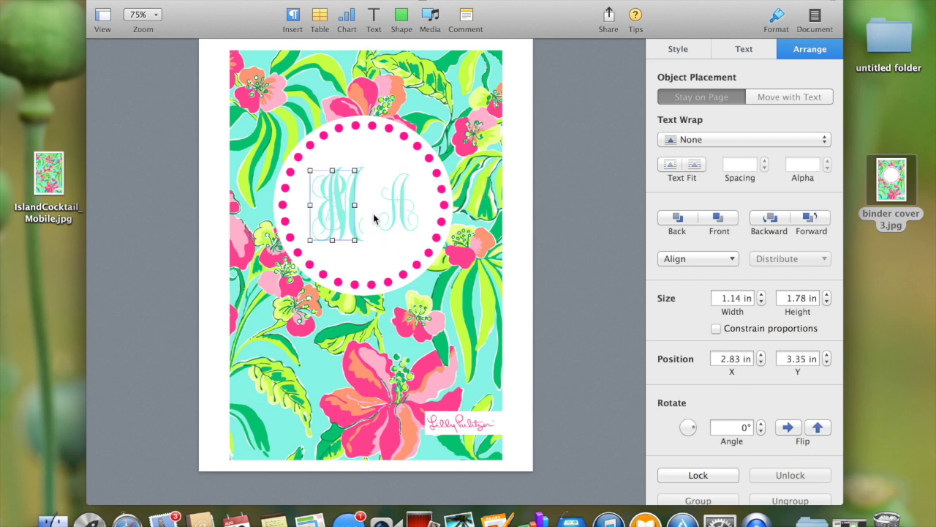
key(super+z)
key(super+z)
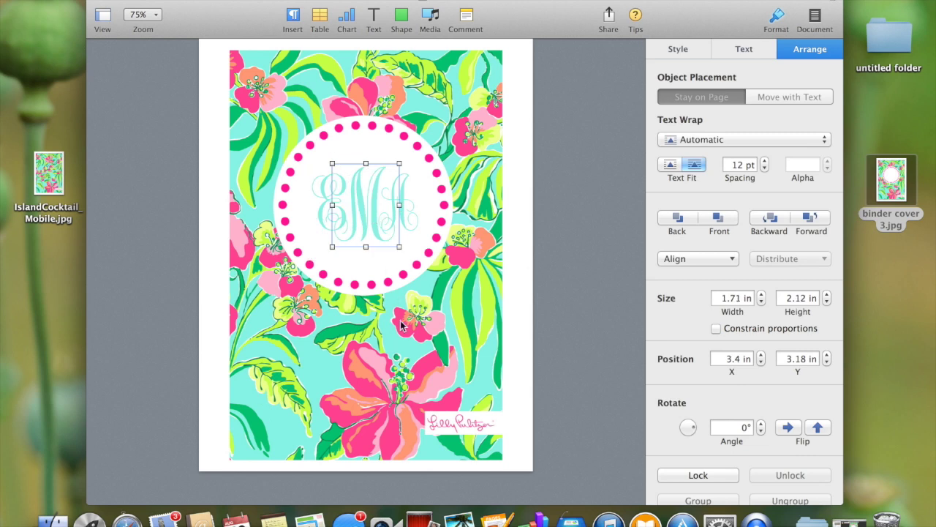
click(431, 320)
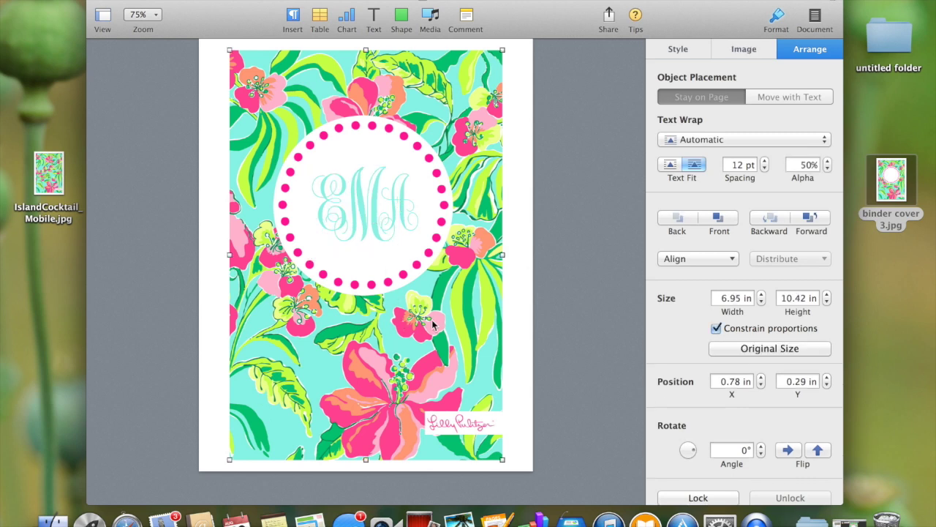
Shrink the floral background slightly and nudge it left and down on the page.
click(525, 200)
click(394, 208)
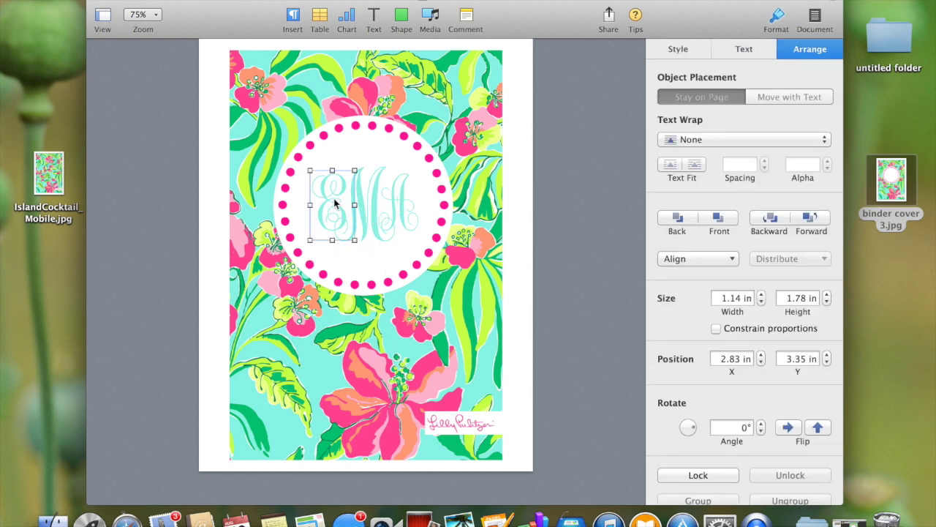
click(307, 388)
drag(229, 459, 239, 447)
drag(328, 405, 322, 406)
Enlarge the background to 6.82 × 10.24 in and bring up print settings for the Officejet 6700.
click(516, 273)
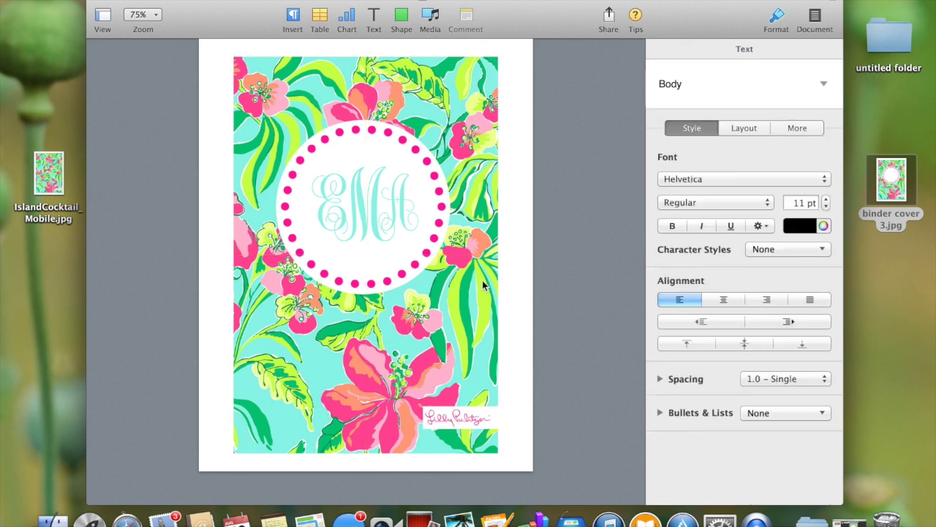
click(454, 287)
drag(496, 254, 503, 255)
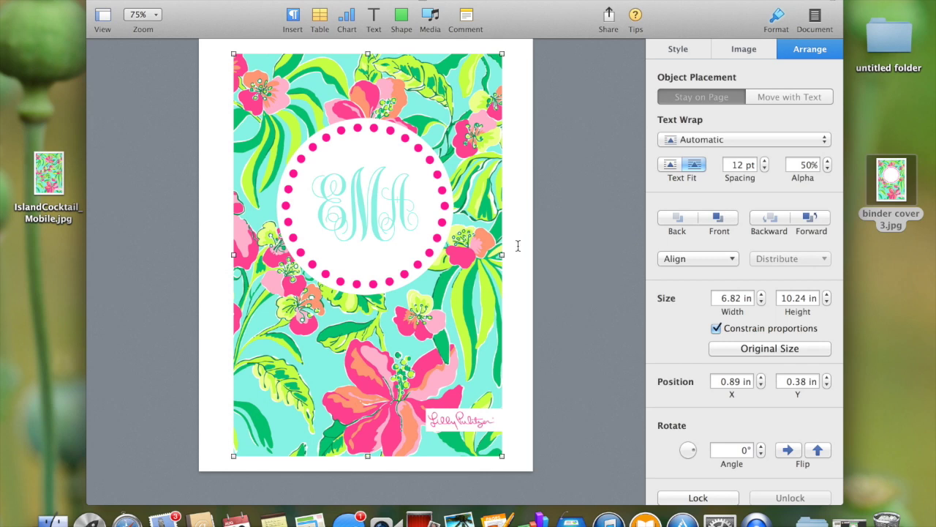
click(522, 243)
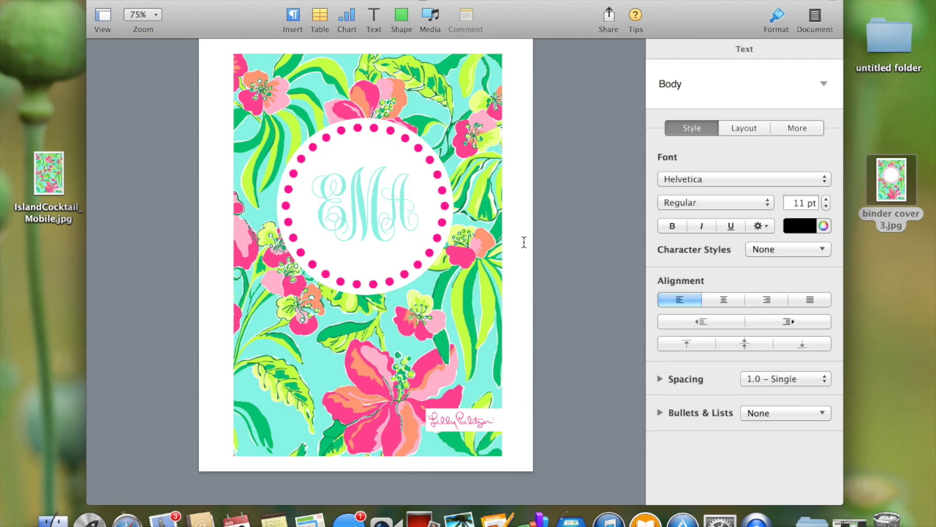
key(super+p)
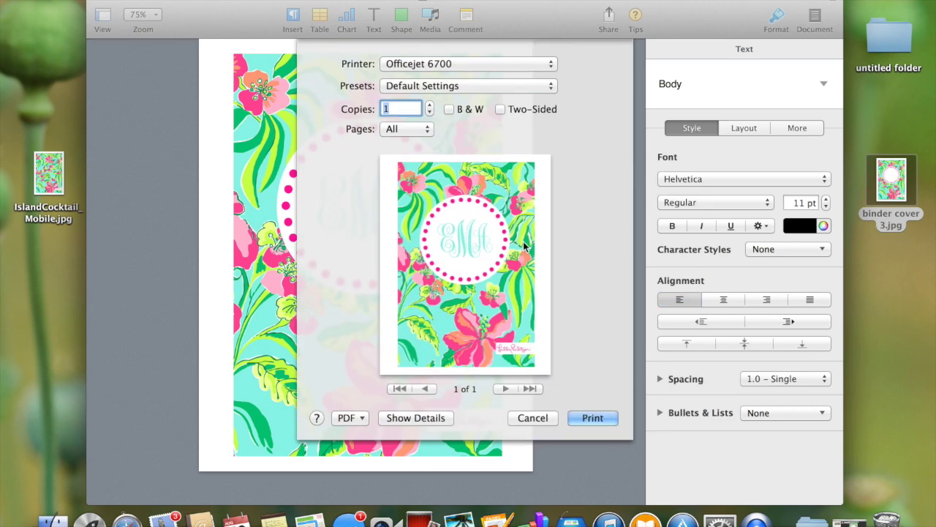